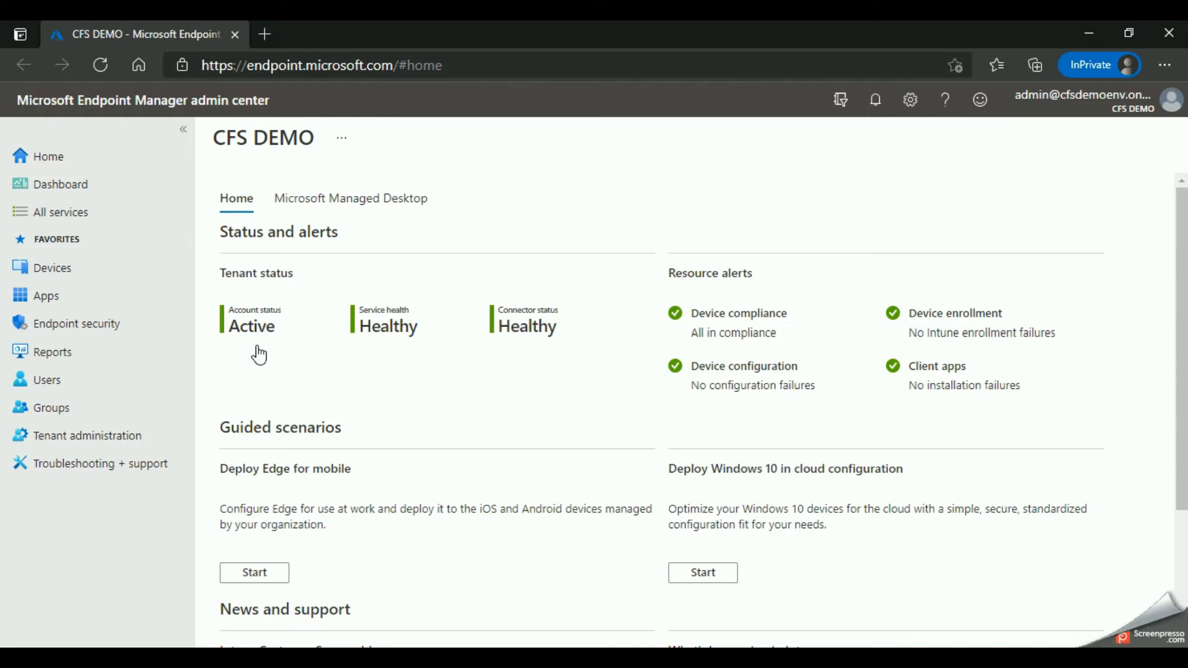
# Step: Start adding a new app from the All apps list, using the Microsoft 365 Apps type for Windows 10
pyautogui.click(45, 296)
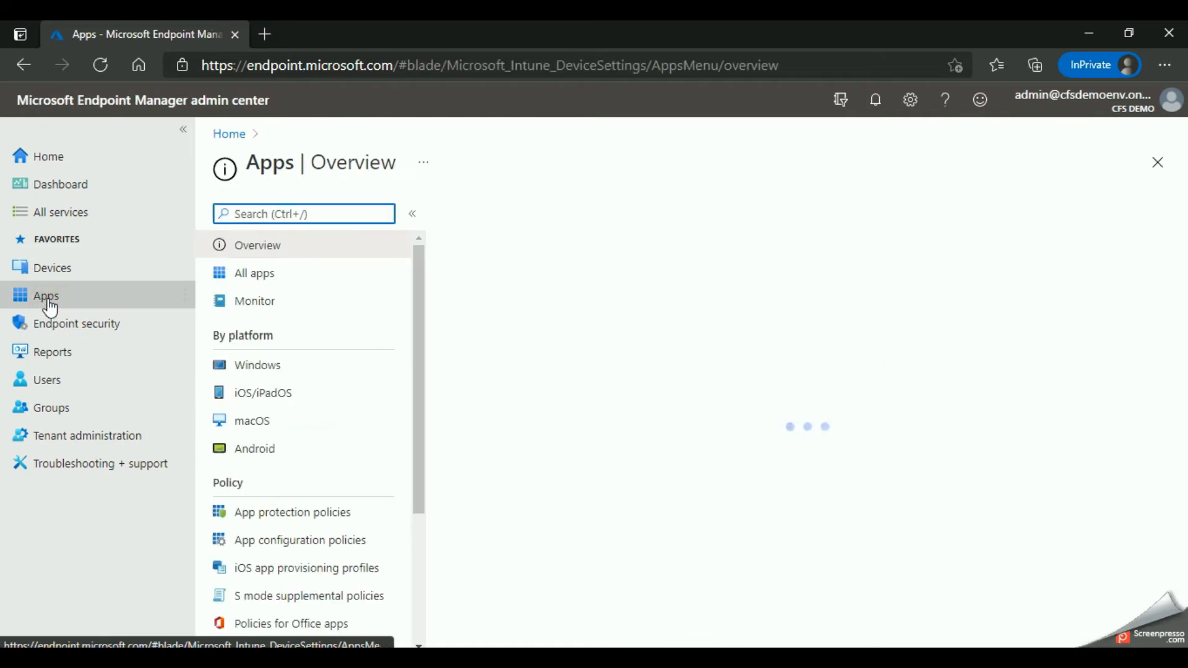
pyautogui.click(250, 273)
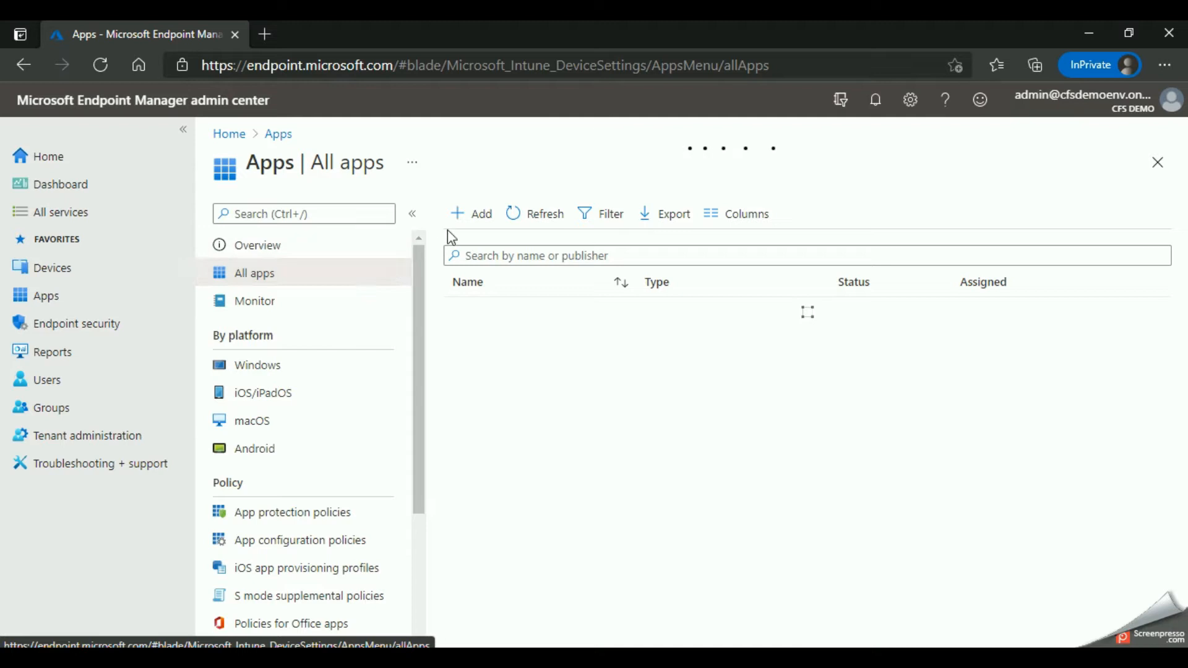
pyautogui.click(468, 221)
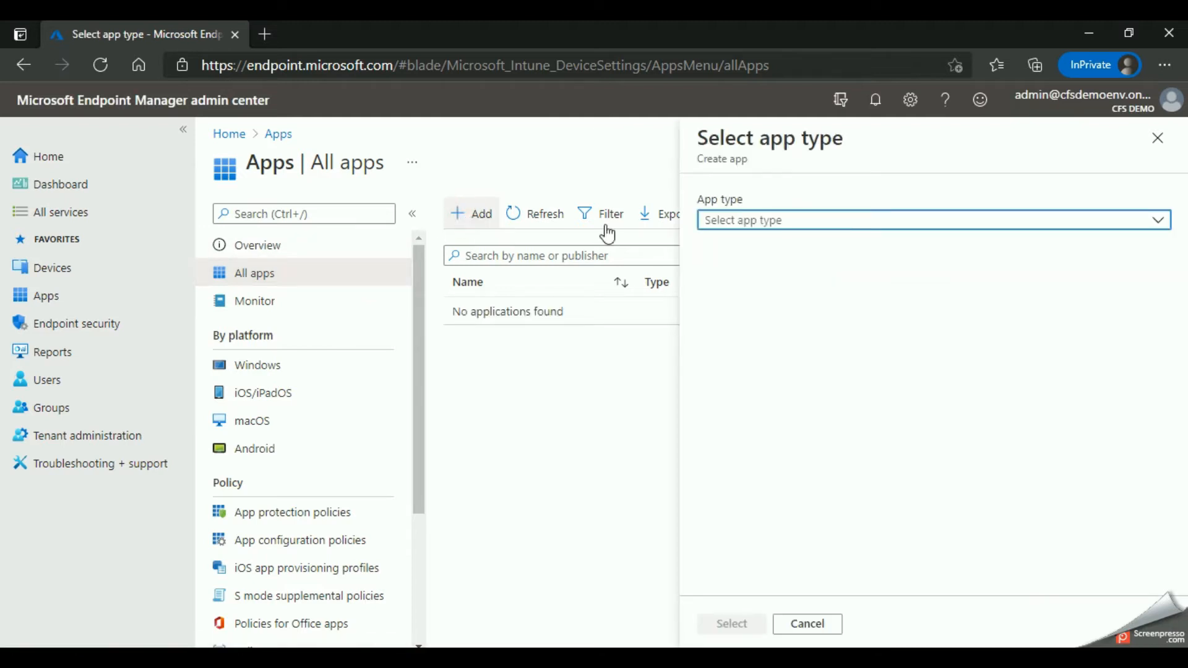
pyautogui.click(742, 221)
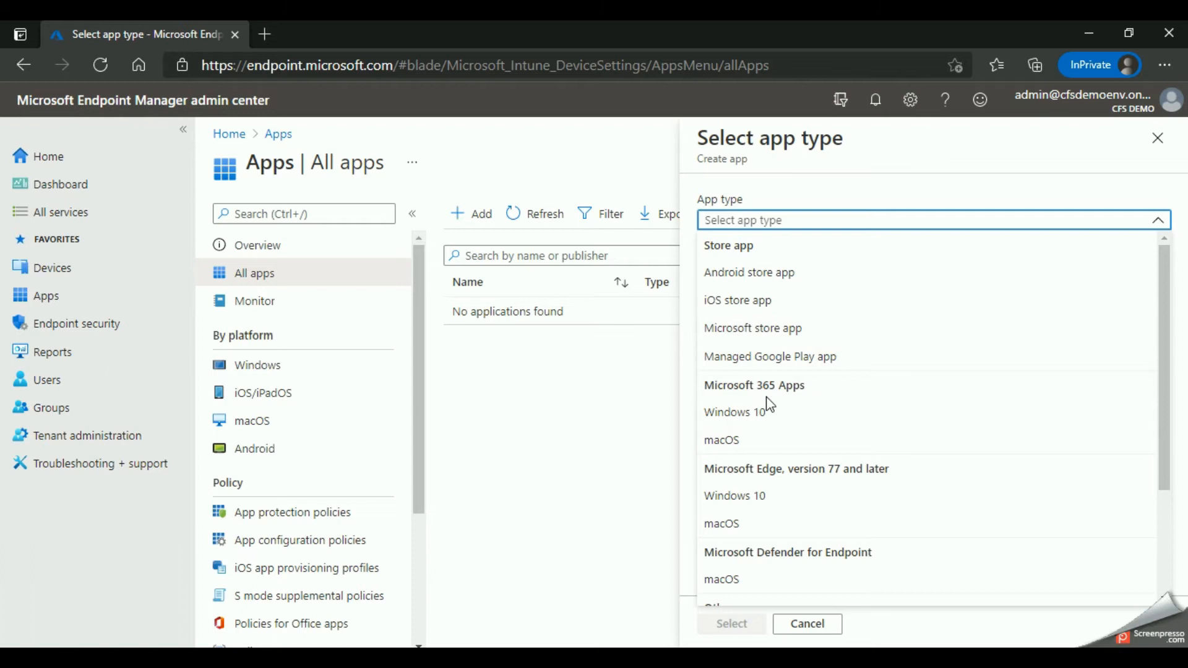
pyautogui.click(734, 418)
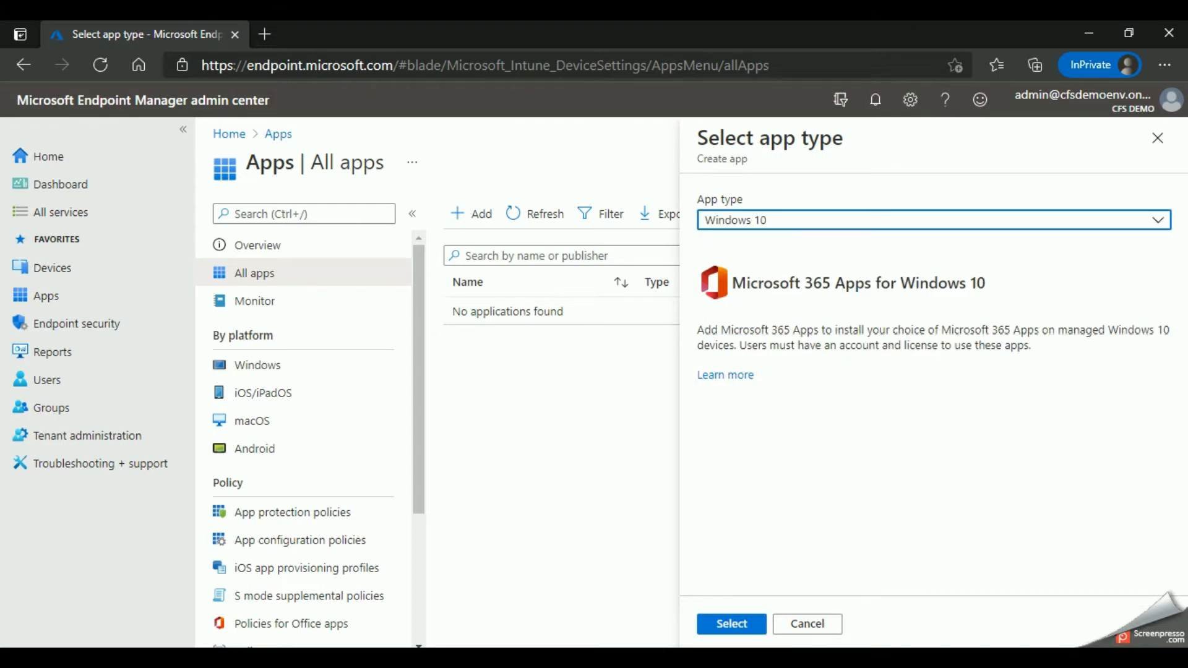
pyautogui.click(730, 624)
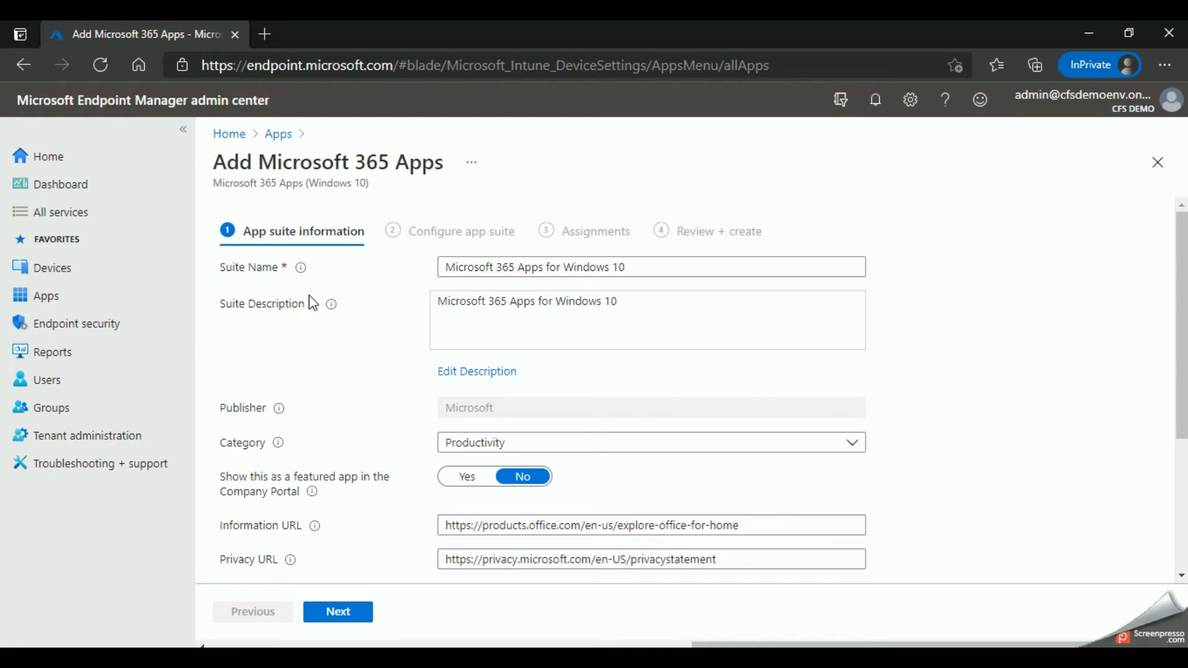
# Step: Keep the default app suite information and continue to the app suite configuration
pyautogui.scroll(-1, 557, 281)
pyautogui.scroll(1, 563, 272)
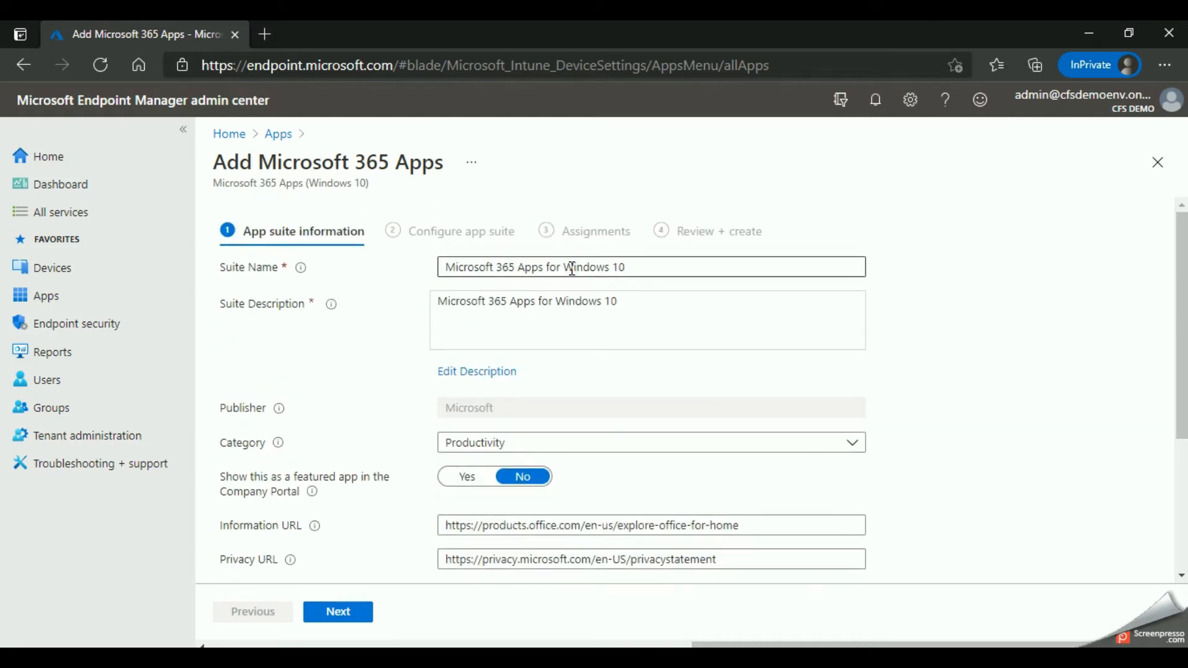
pyautogui.scroll(-3, 526, 297)
pyautogui.scroll(-1, 526, 297)
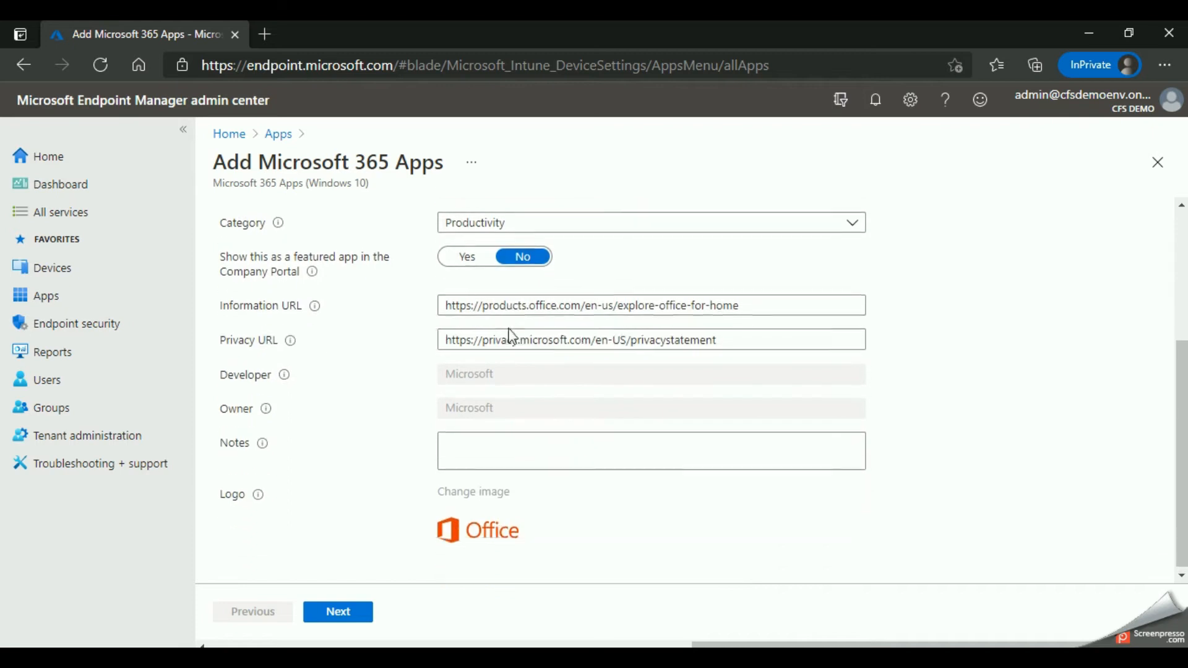
pyautogui.click(340, 613)
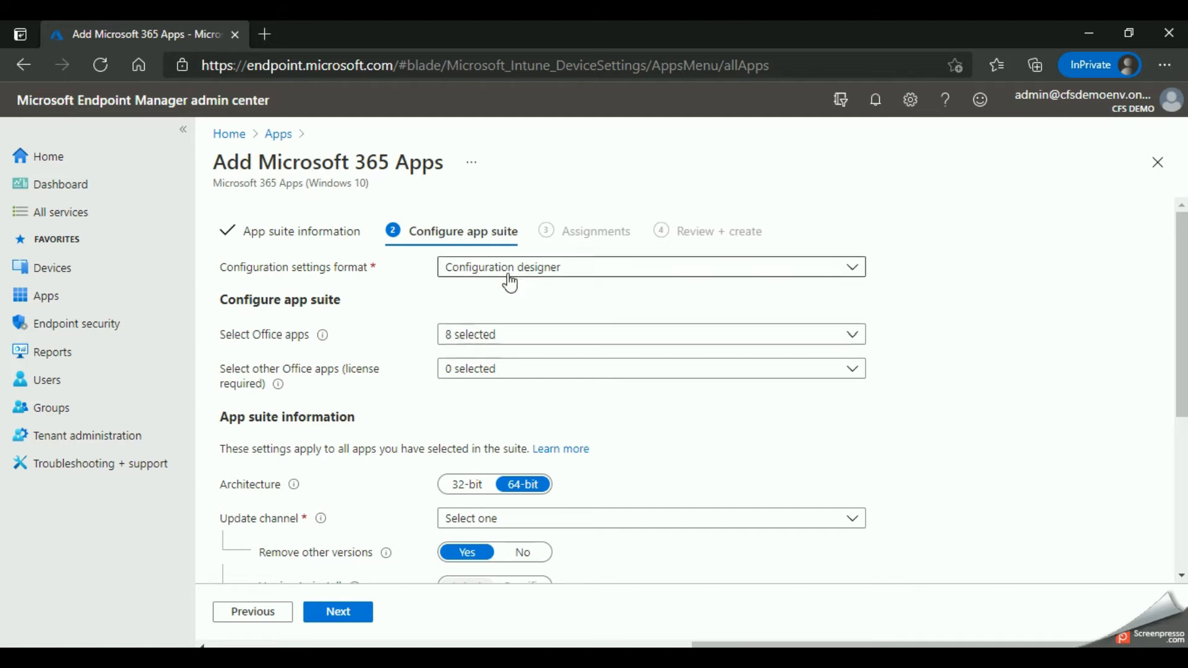
# Step: Add OneDrive (Groove) to the selected Office apps and exclude Access and Publisher
pyautogui.scroll(-1, 377, 396)
pyautogui.scroll(1, 384, 380)
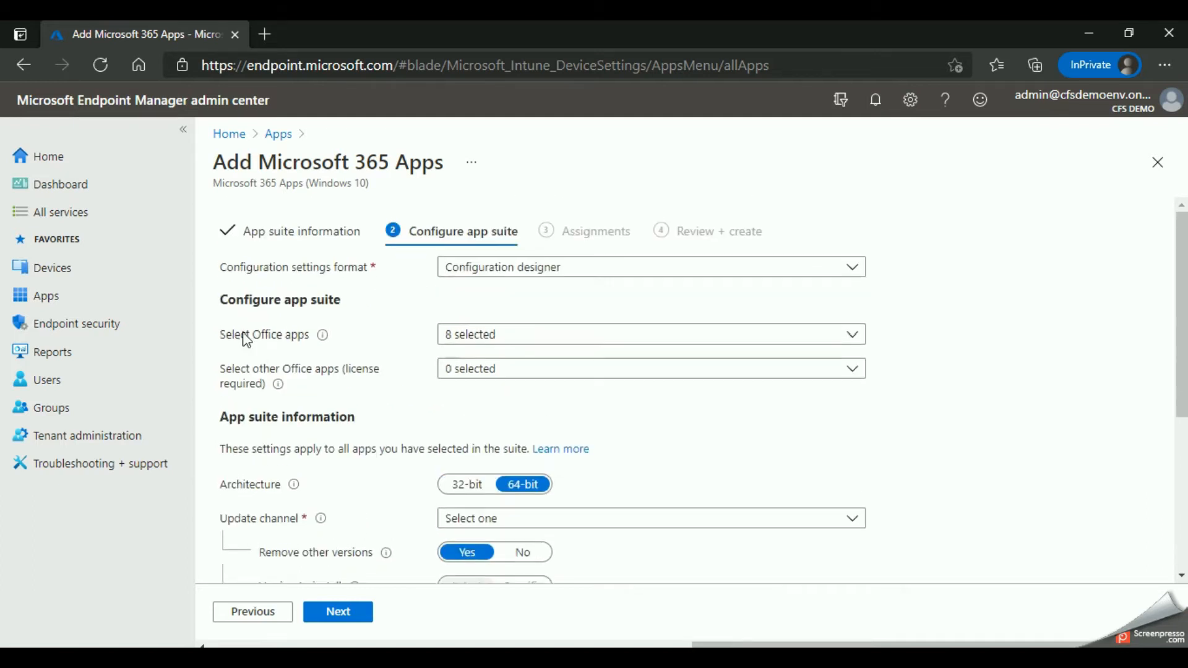
pyautogui.click(483, 337)
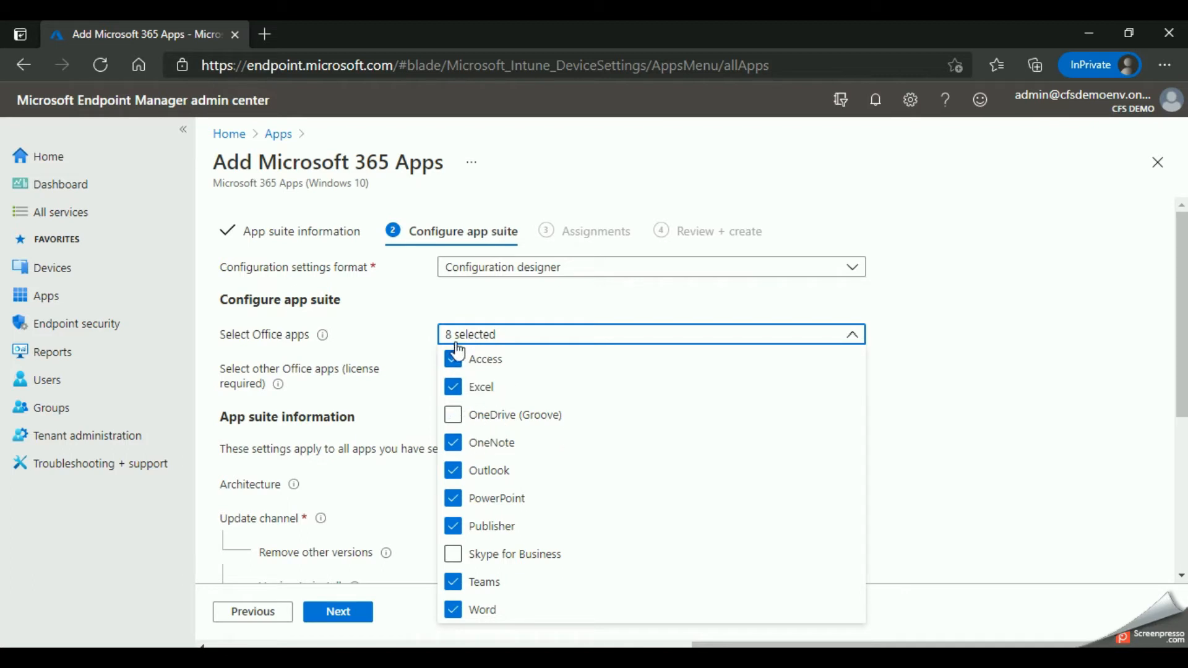
pyautogui.click(455, 415)
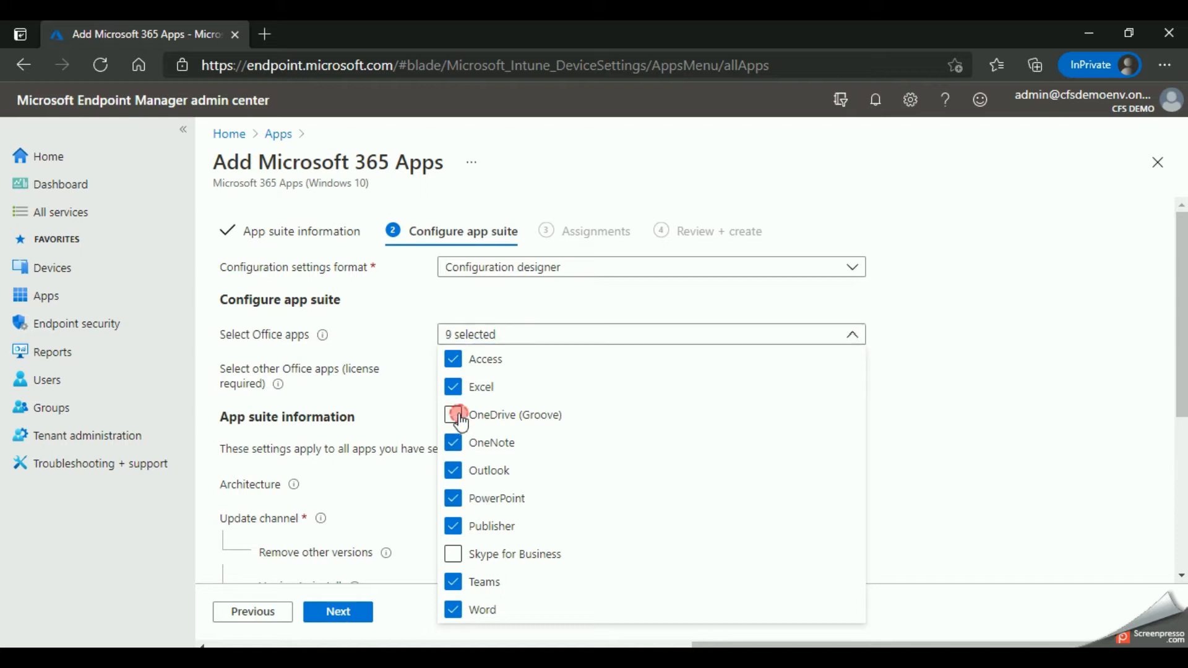
pyautogui.click(456, 361)
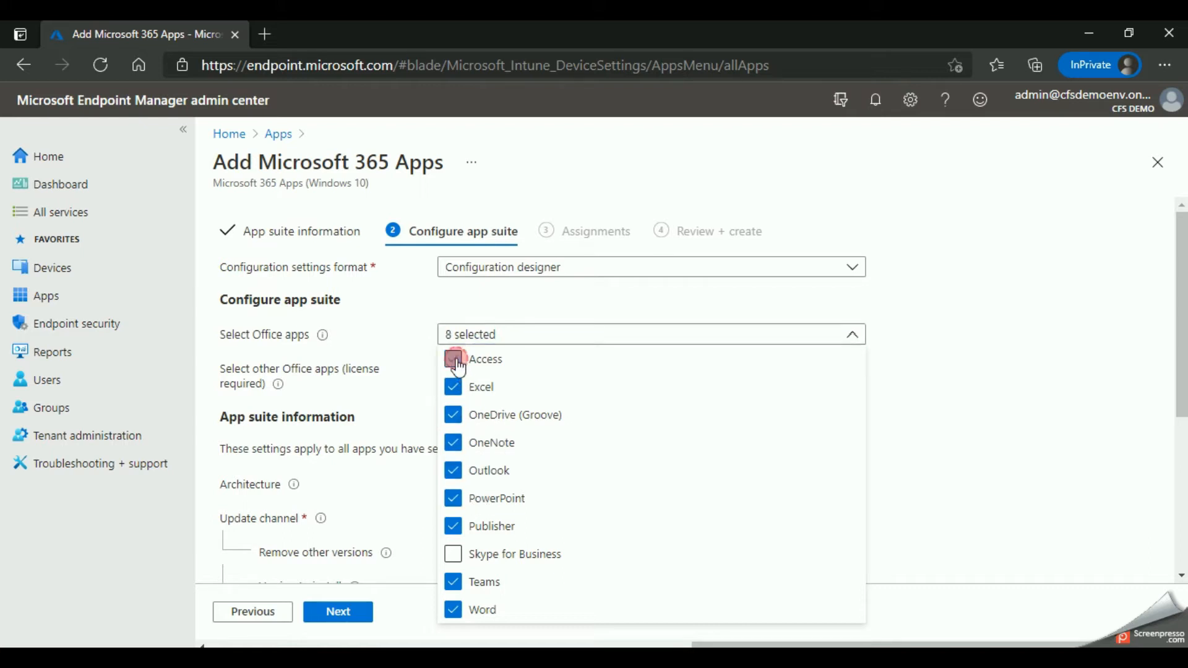
pyautogui.click(453, 528)
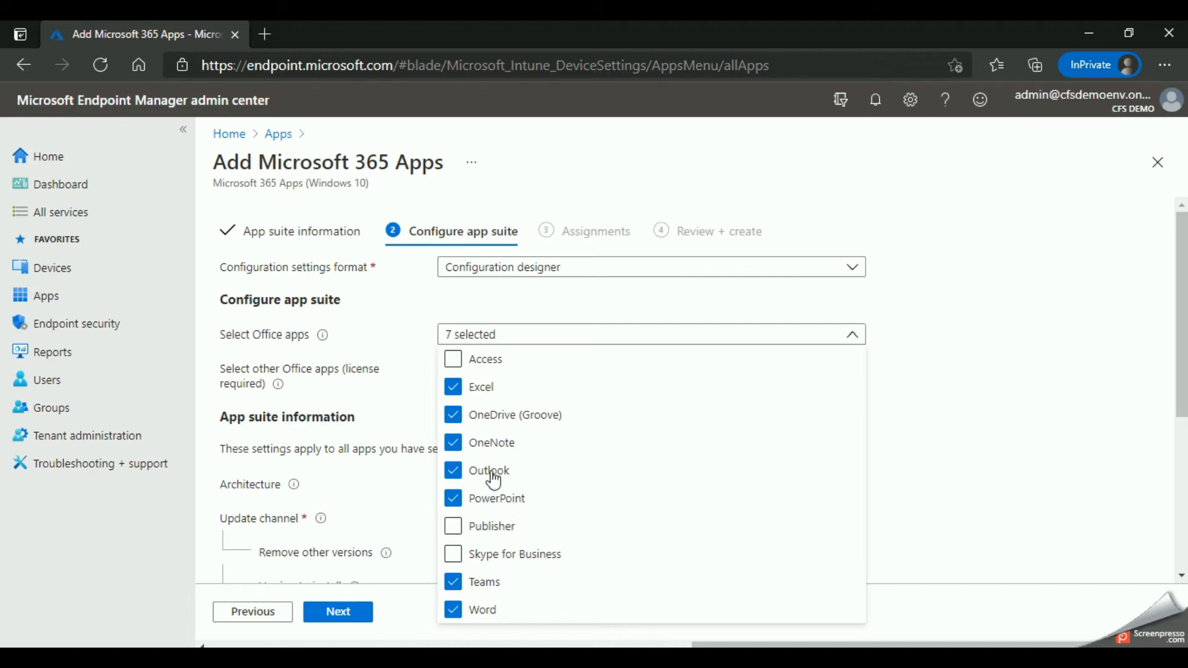
pyautogui.click(389, 413)
pyautogui.scroll(-1, 499, 412)
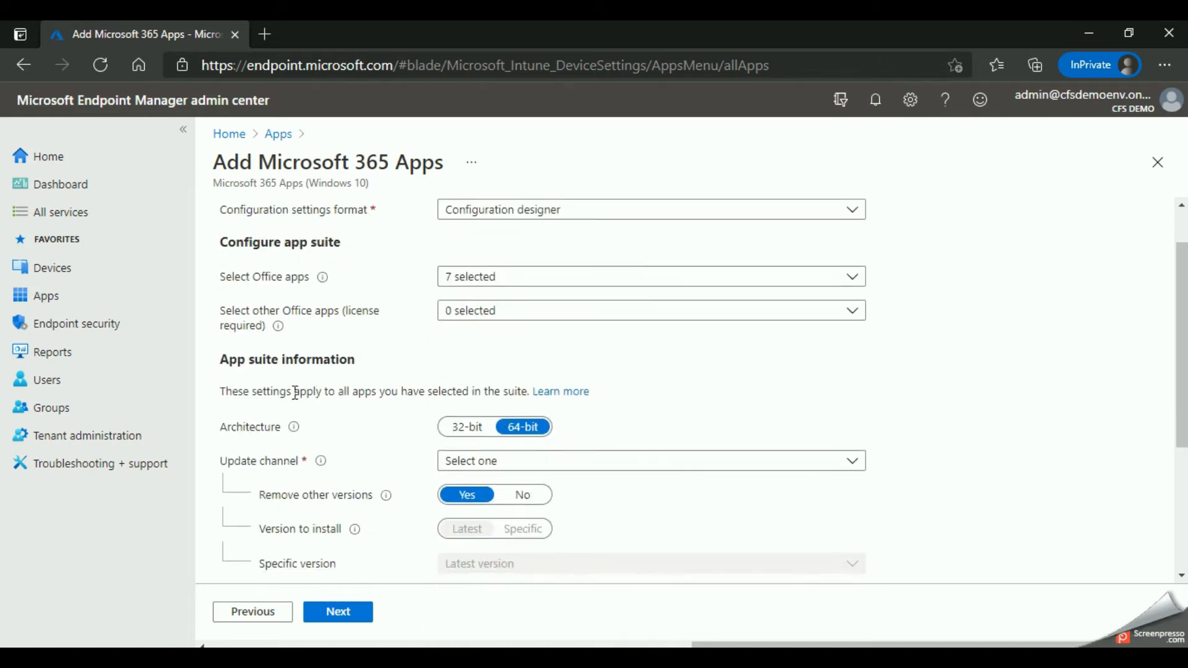
pyautogui.scroll(-1, 281, 383)
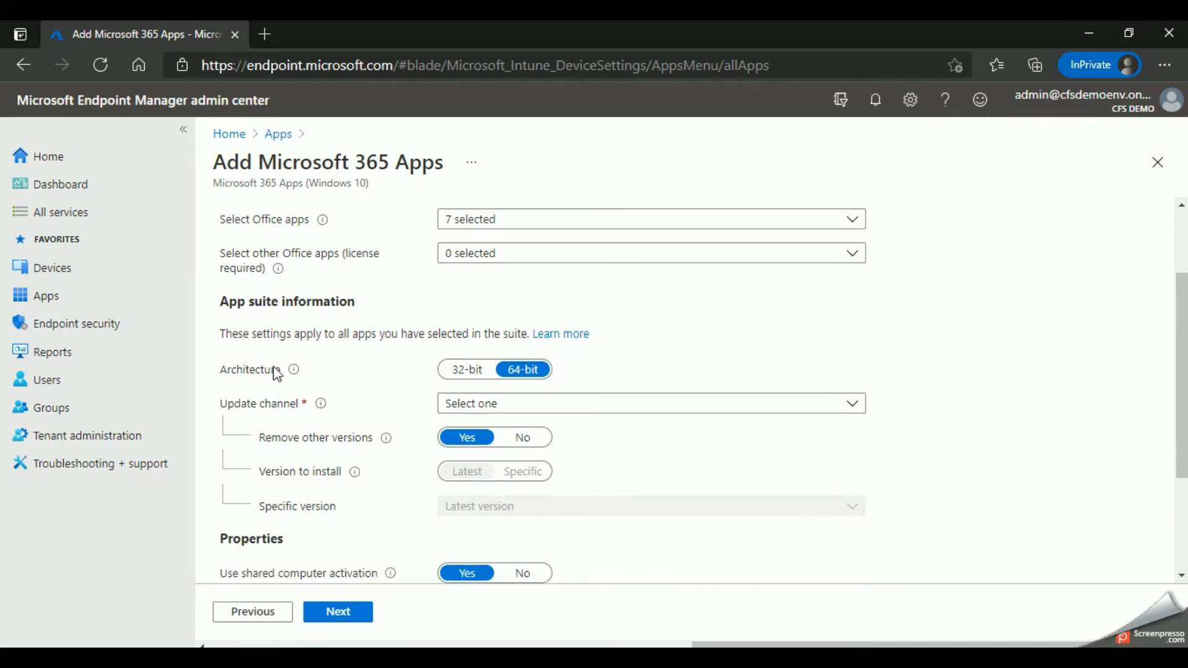
pyautogui.scroll(-1, 433, 337)
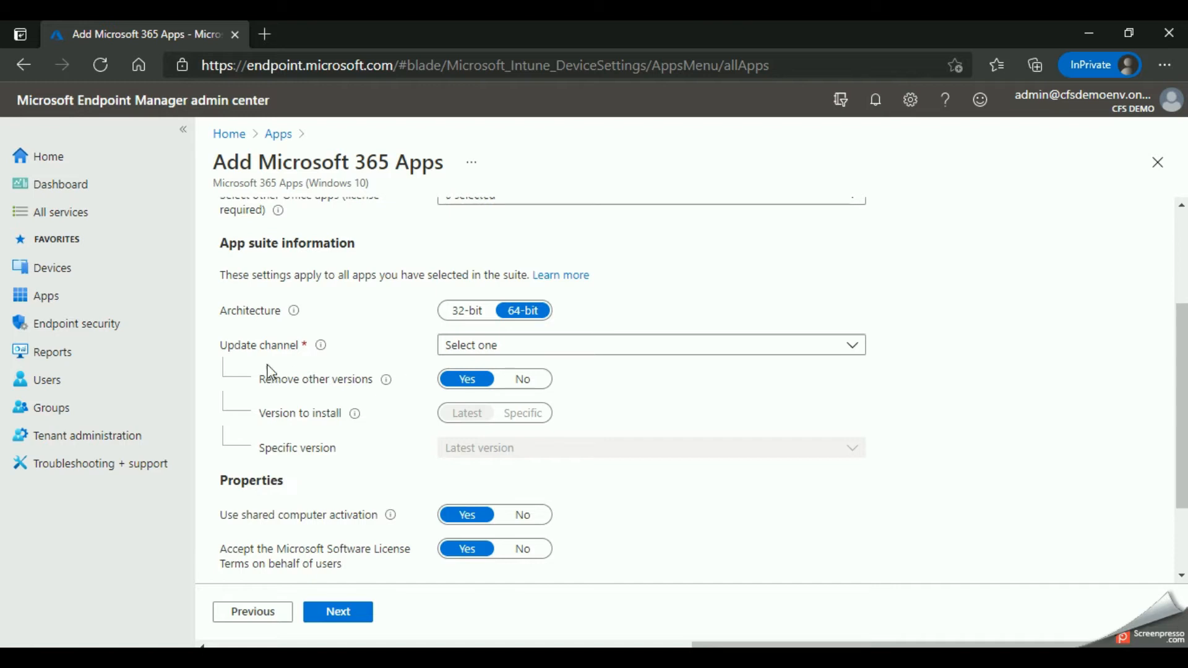
pyautogui.click(453, 345)
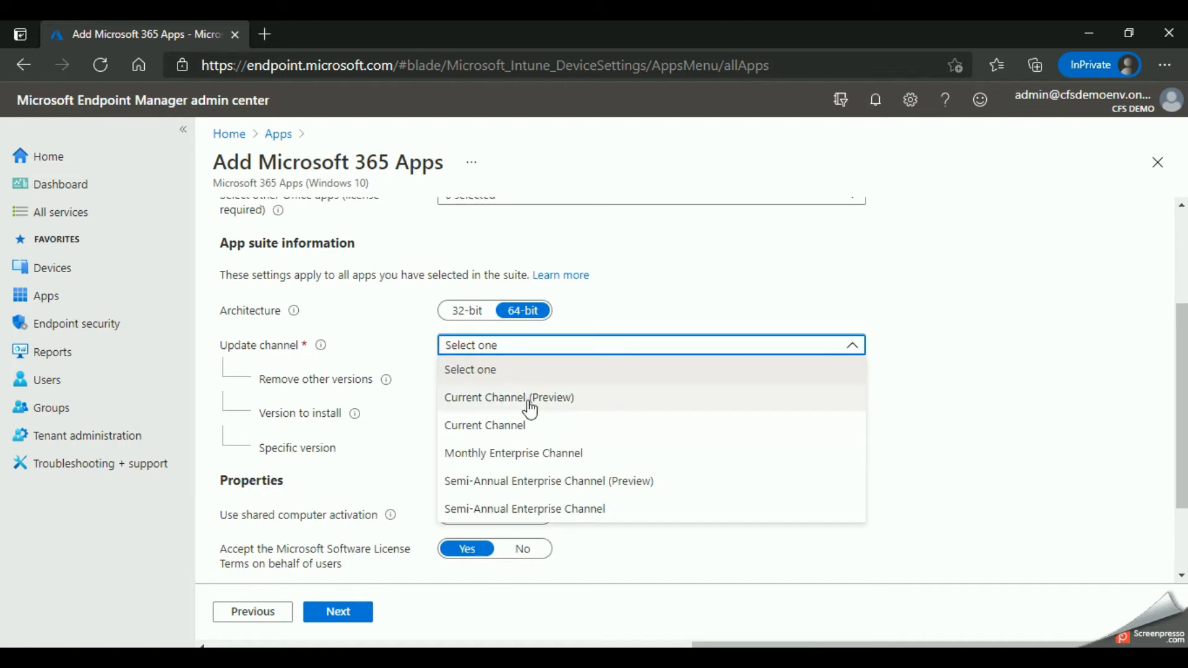
pyautogui.click(413, 356)
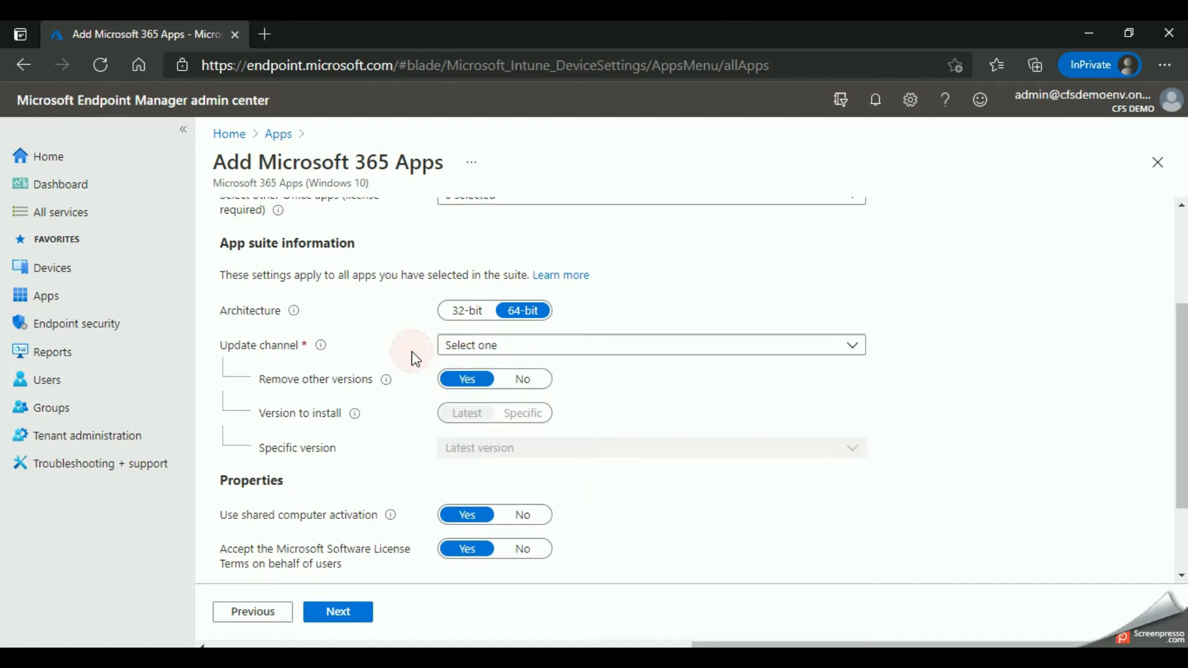
pyautogui.click(477, 350)
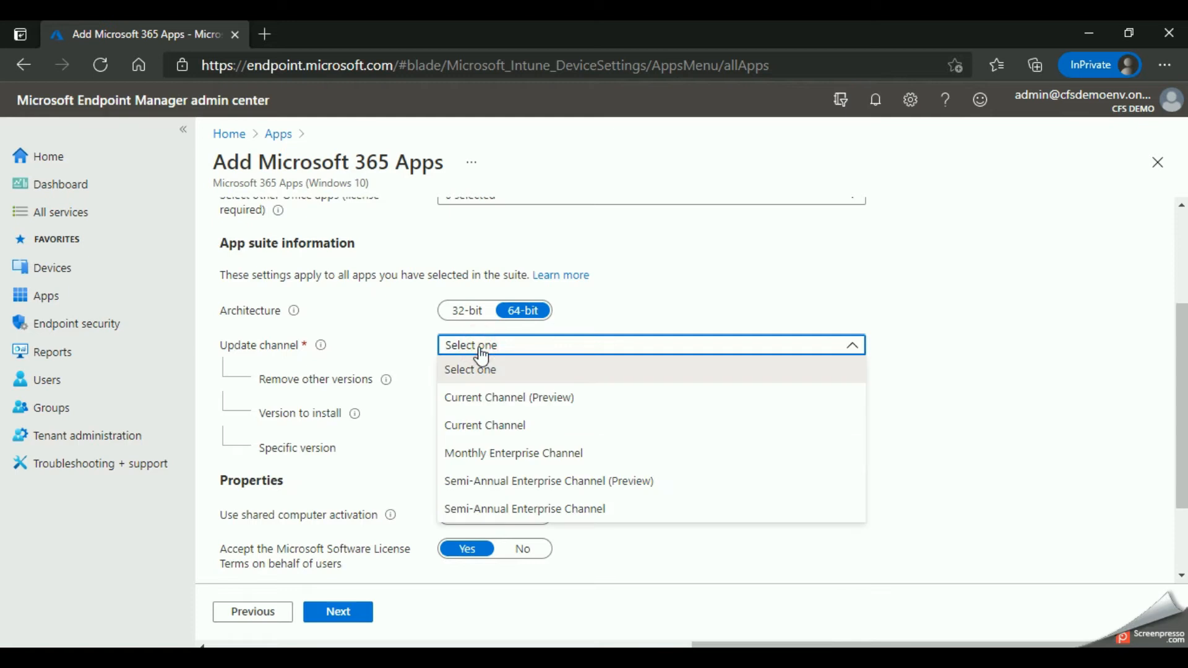
pyautogui.click(388, 353)
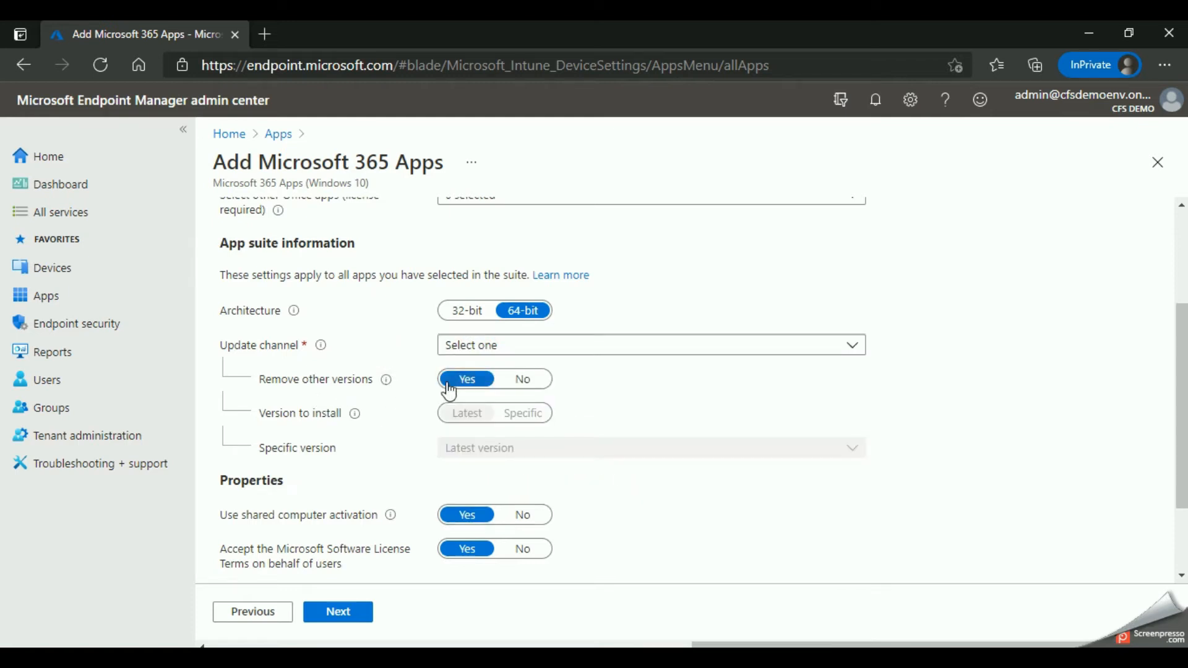
# Step: Set the update channel to Semi-Annual Enterprise Channel and continue to the assignments
pyautogui.click(504, 350)
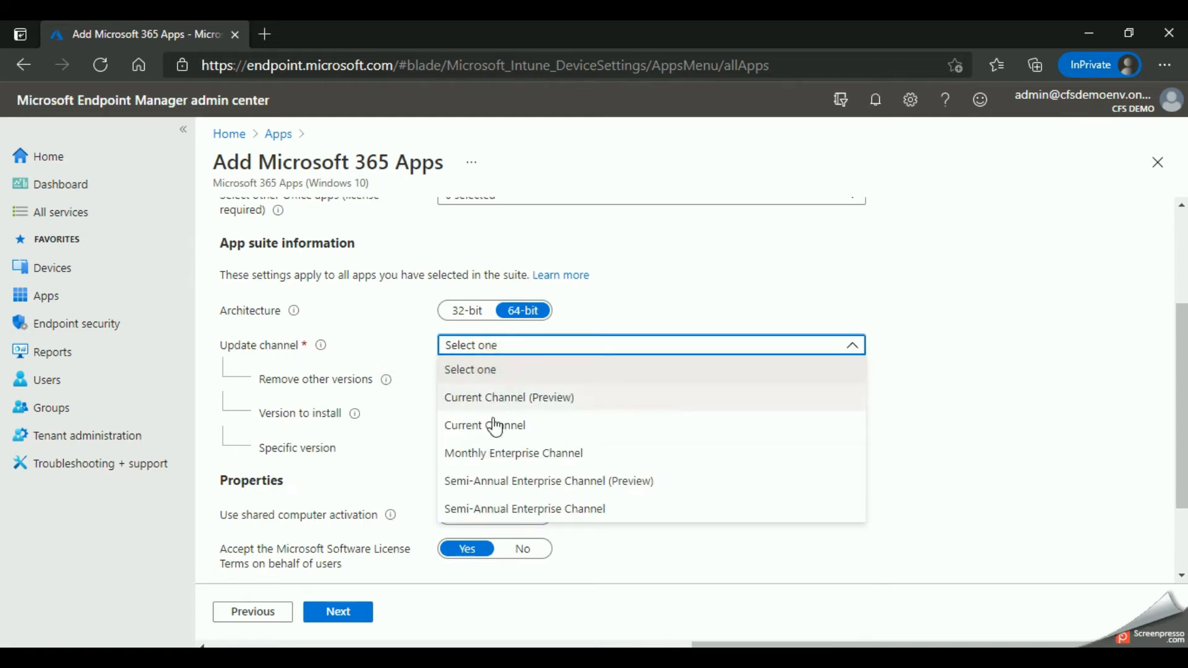
pyautogui.click(529, 510)
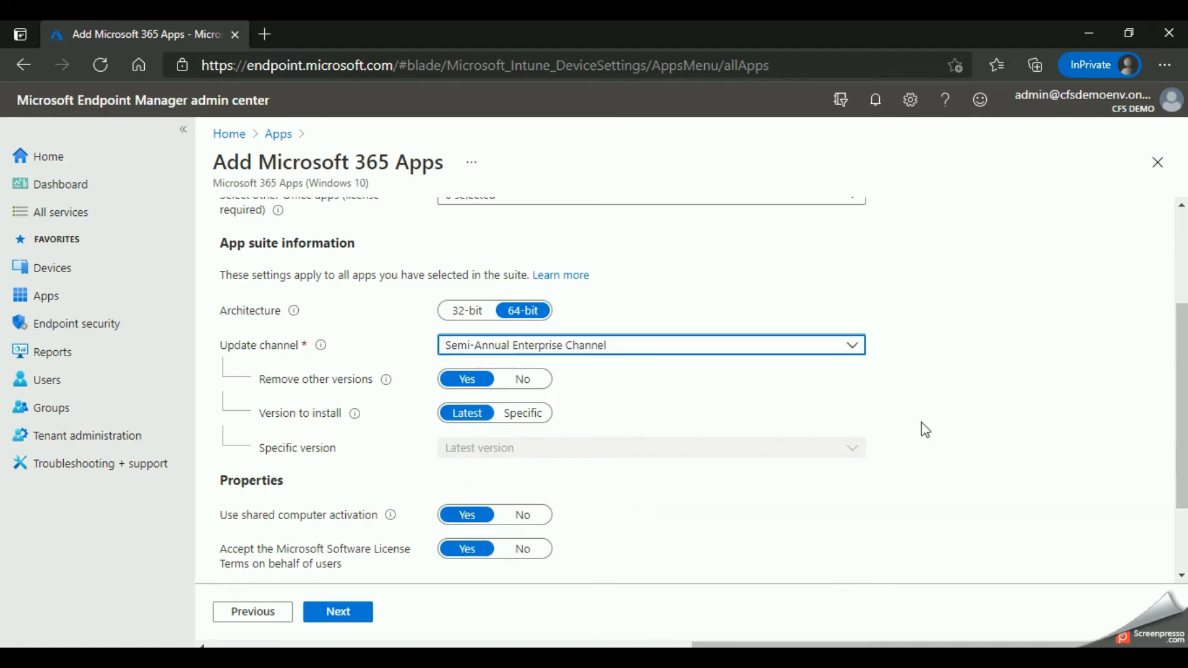
pyautogui.scroll(-3, 357, 465)
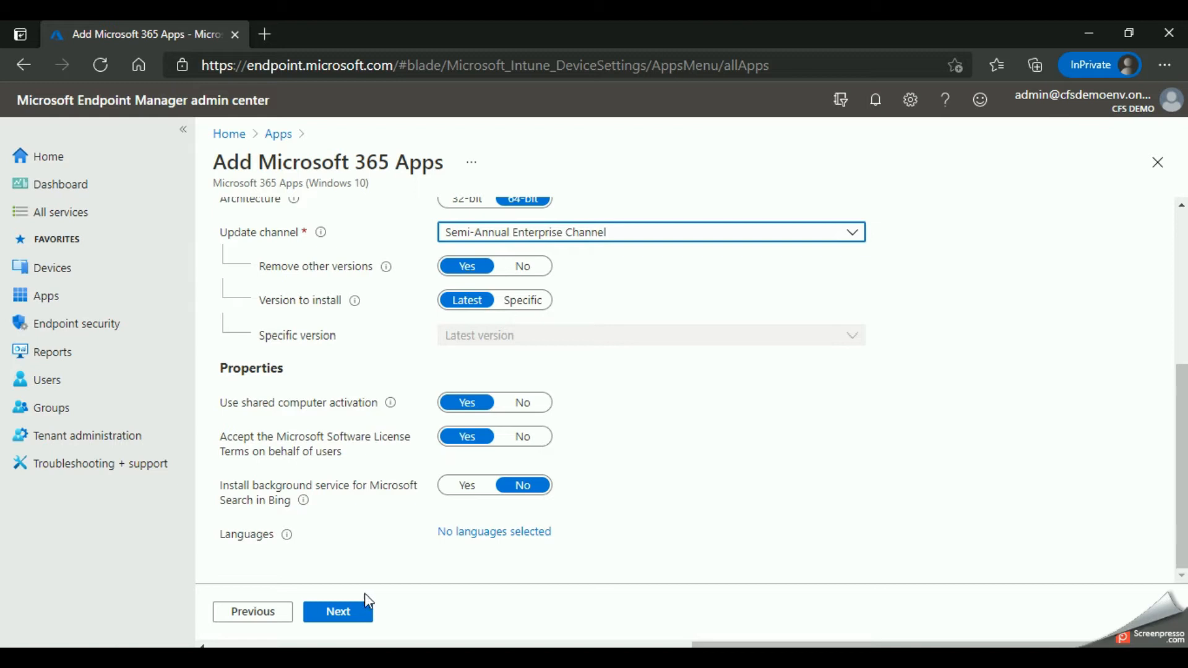
pyautogui.click(337, 613)
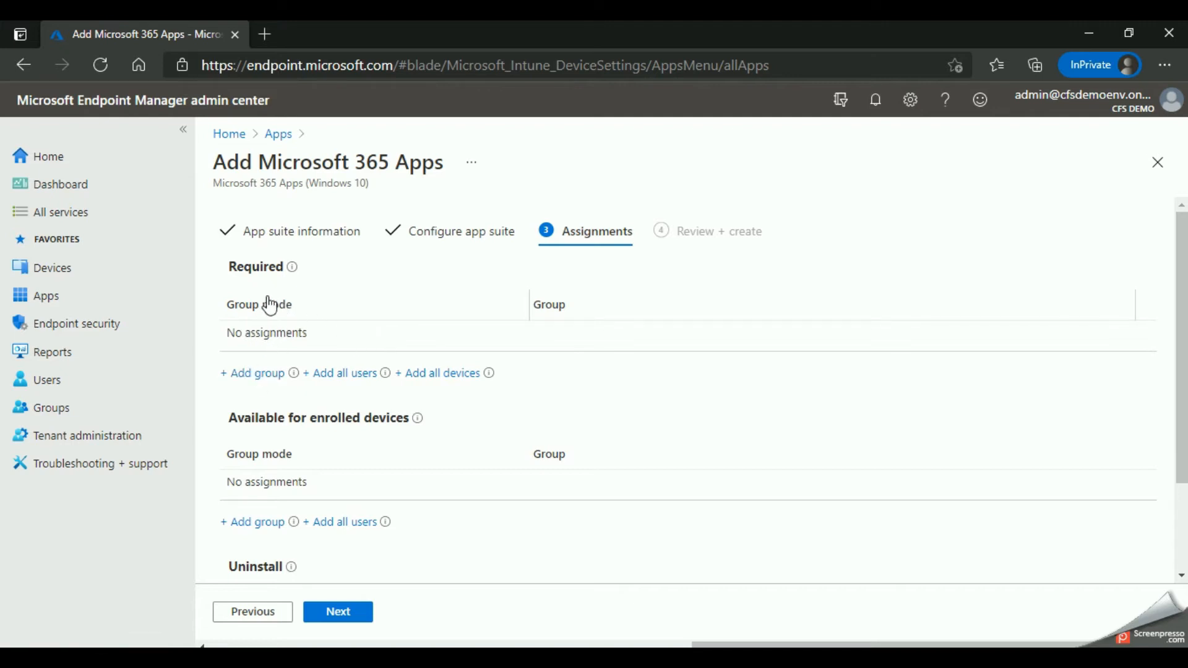
# Step: Review the Required, Available for enrolled devices and Uninstall assignment sections
pyautogui.scroll(-1, 271, 325)
pyautogui.scroll(-1, 294, 383)
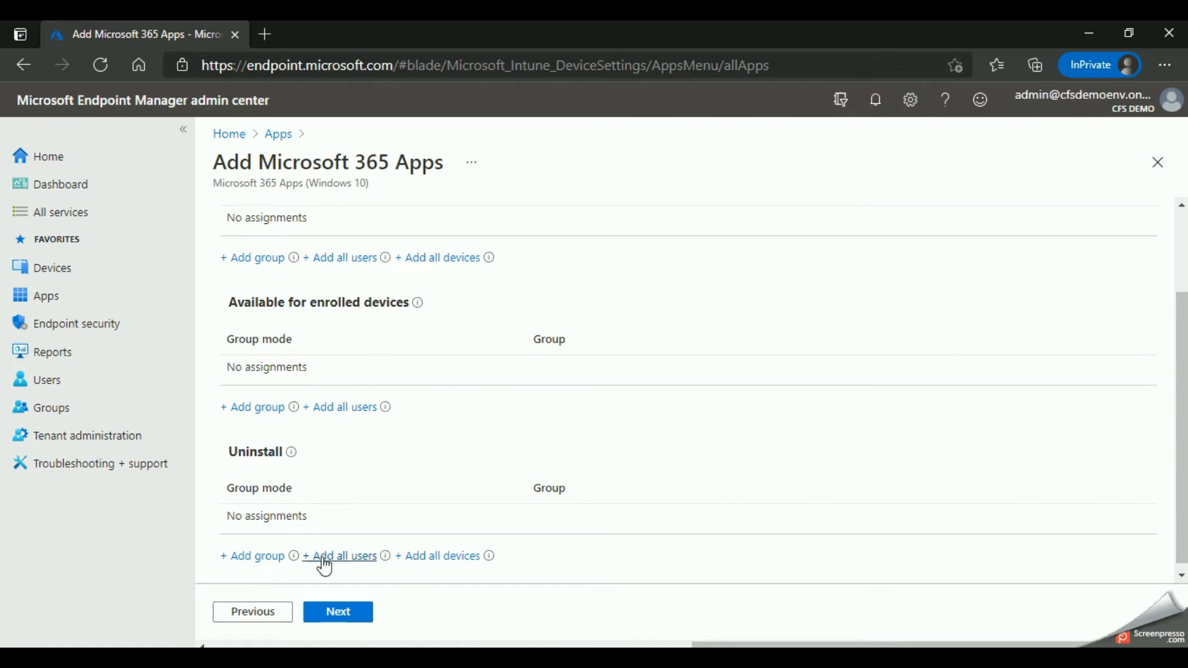
pyautogui.scroll(2, 310, 504)
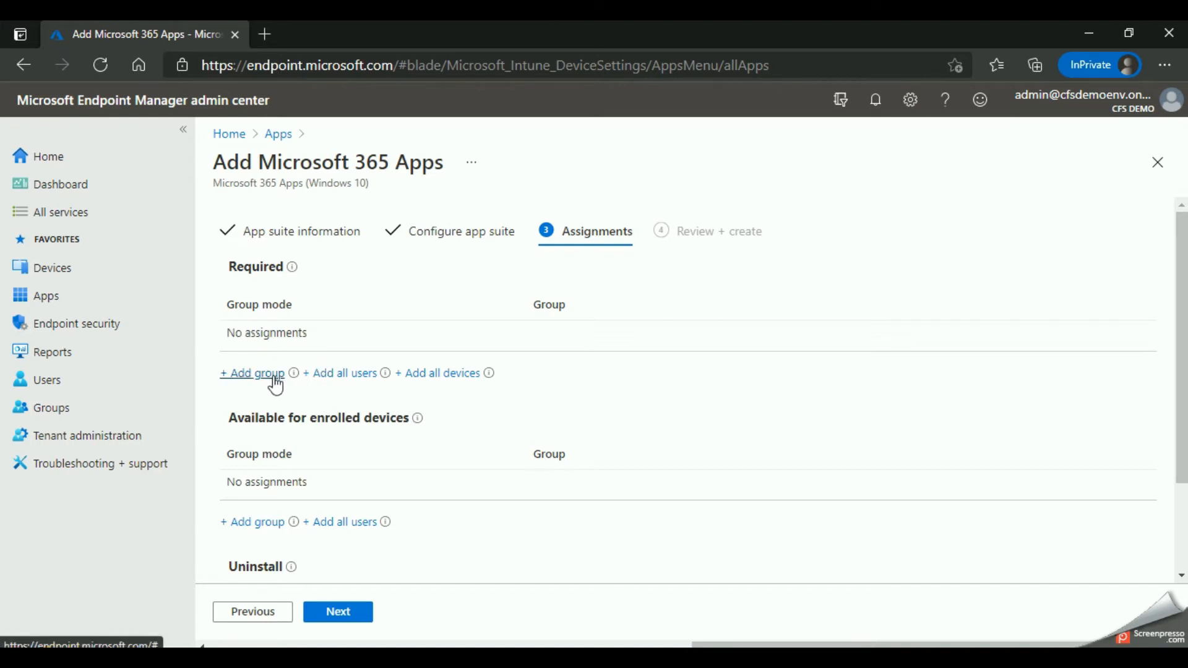
pyautogui.scroll(-1, 275, 384)
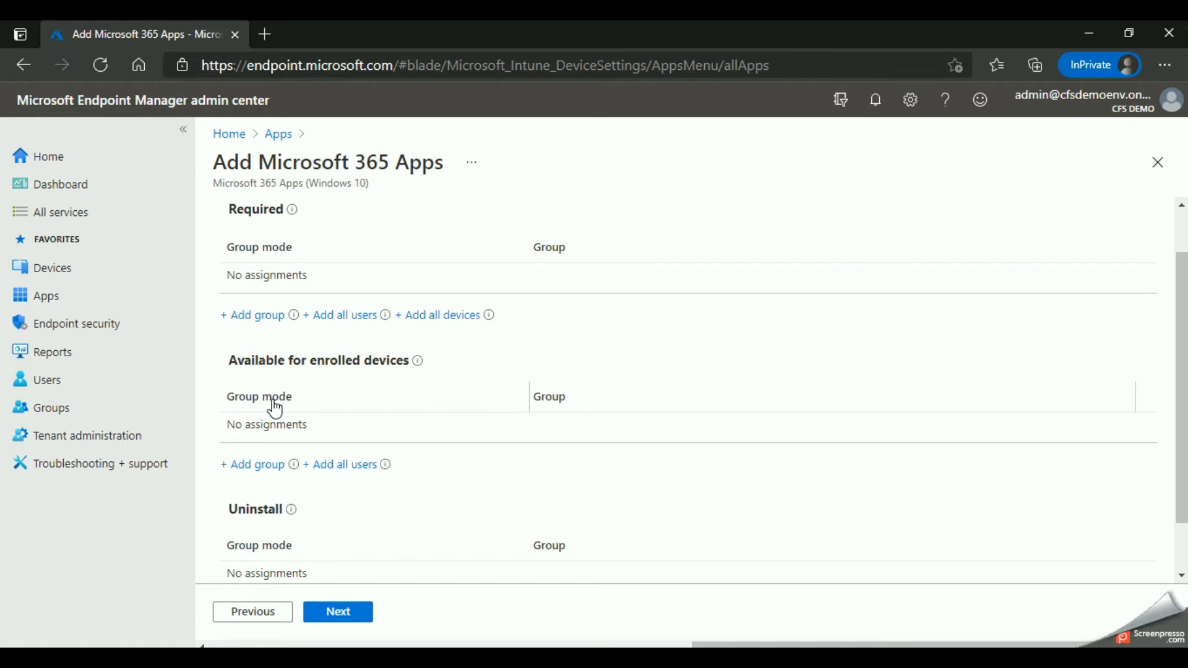
pyautogui.scroll(-1, 276, 408)
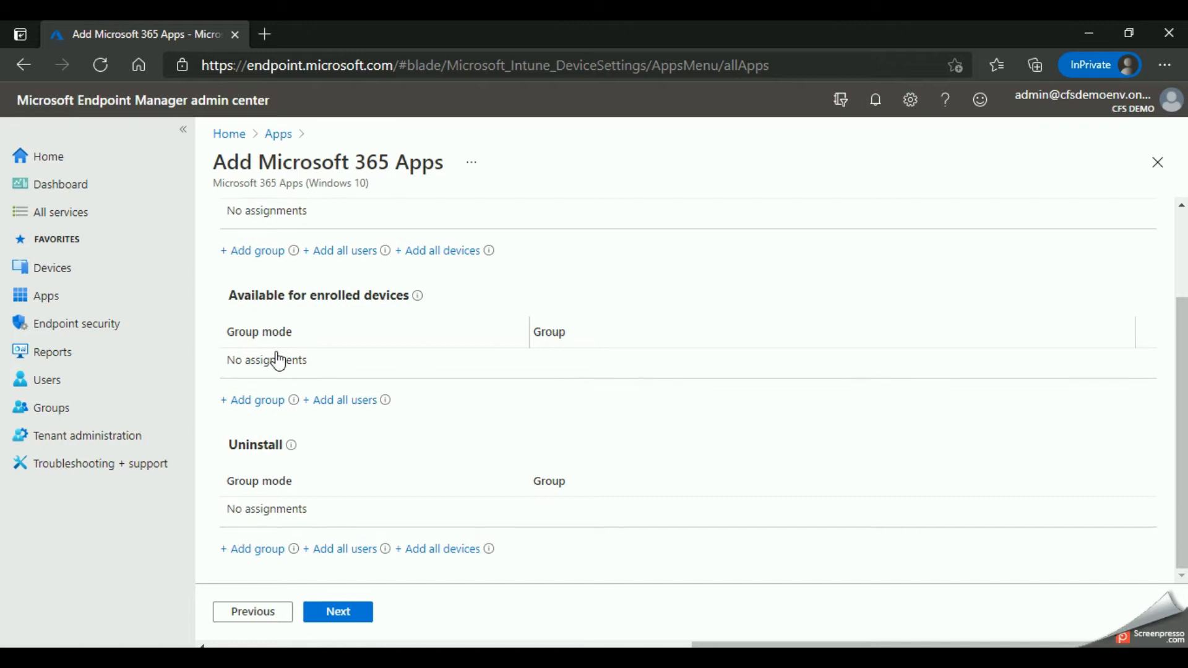
pyautogui.scroll(2, 285, 365)
pyautogui.scroll(1, 286, 366)
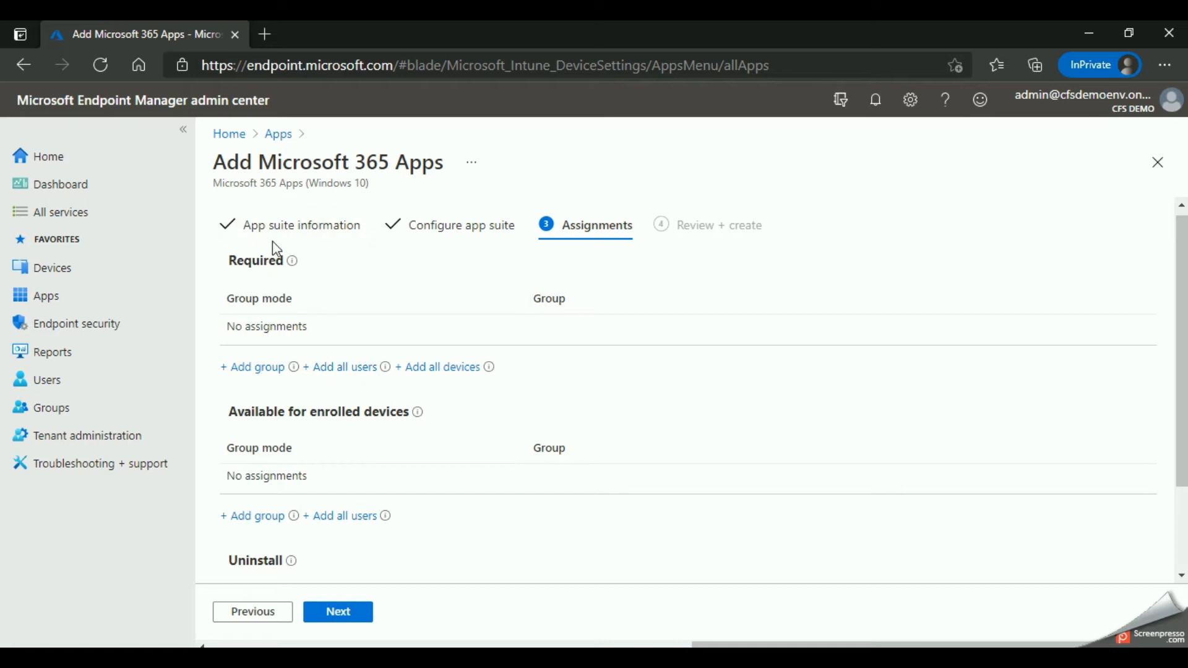
pyautogui.scroll(-3, 266, 266)
pyautogui.scroll(3, 258, 371)
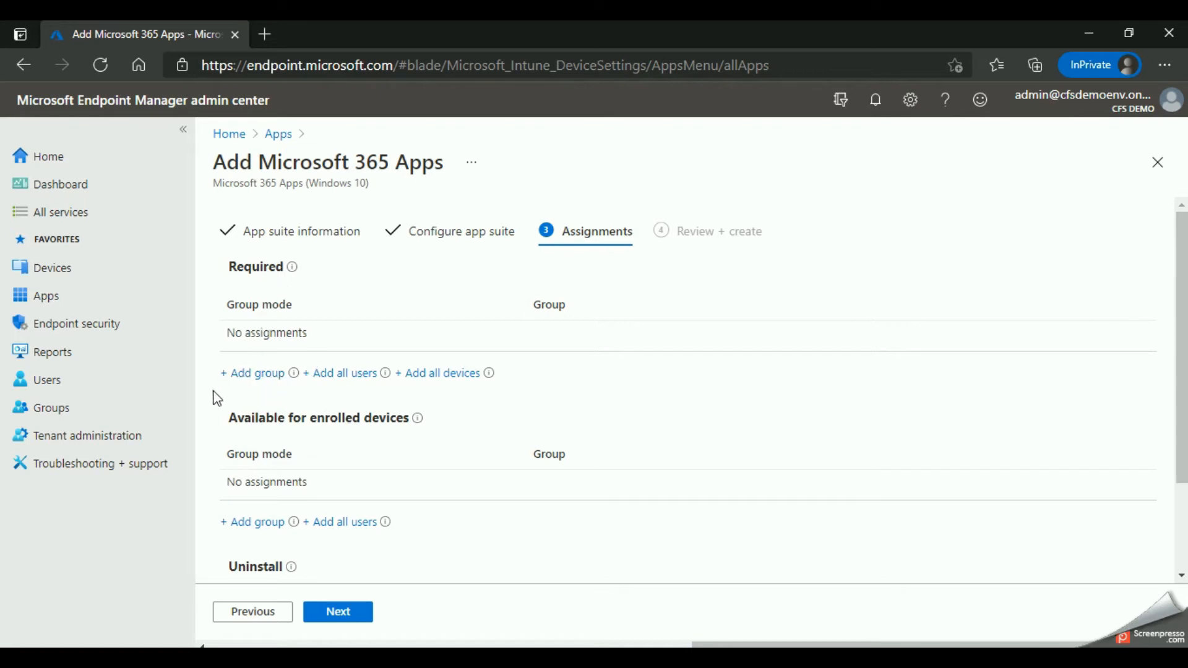
# Step: Assign the app suite as required to the CFS Team group
pyautogui.click(261, 374)
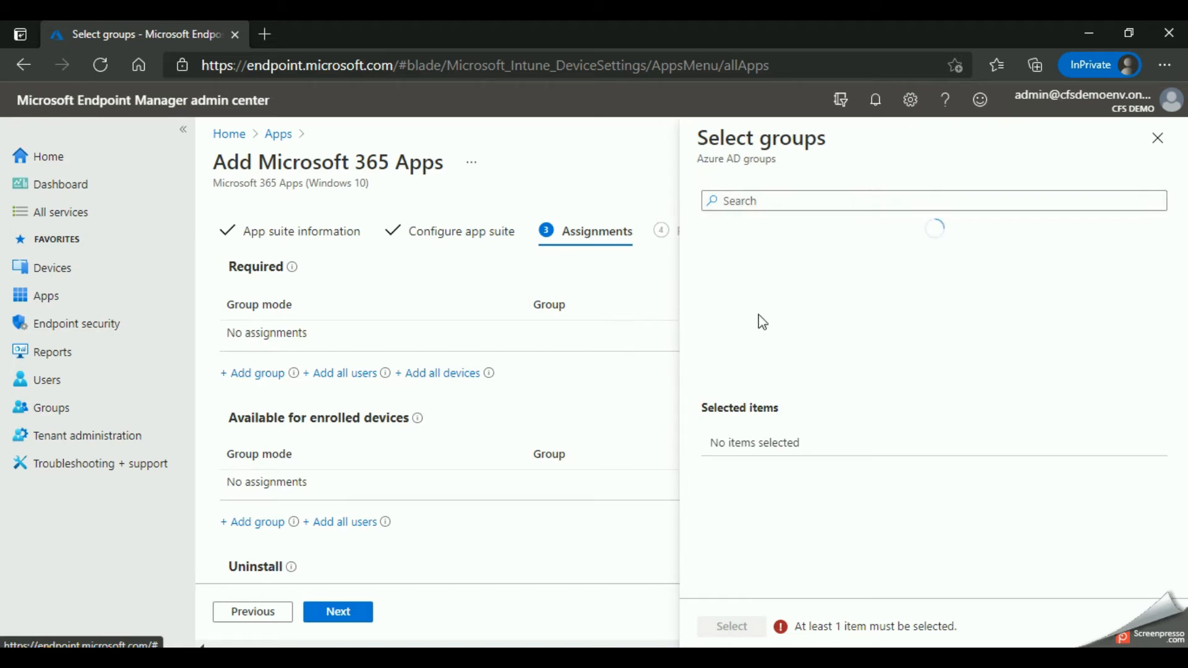
pyautogui.scroll(-1, 804, 309)
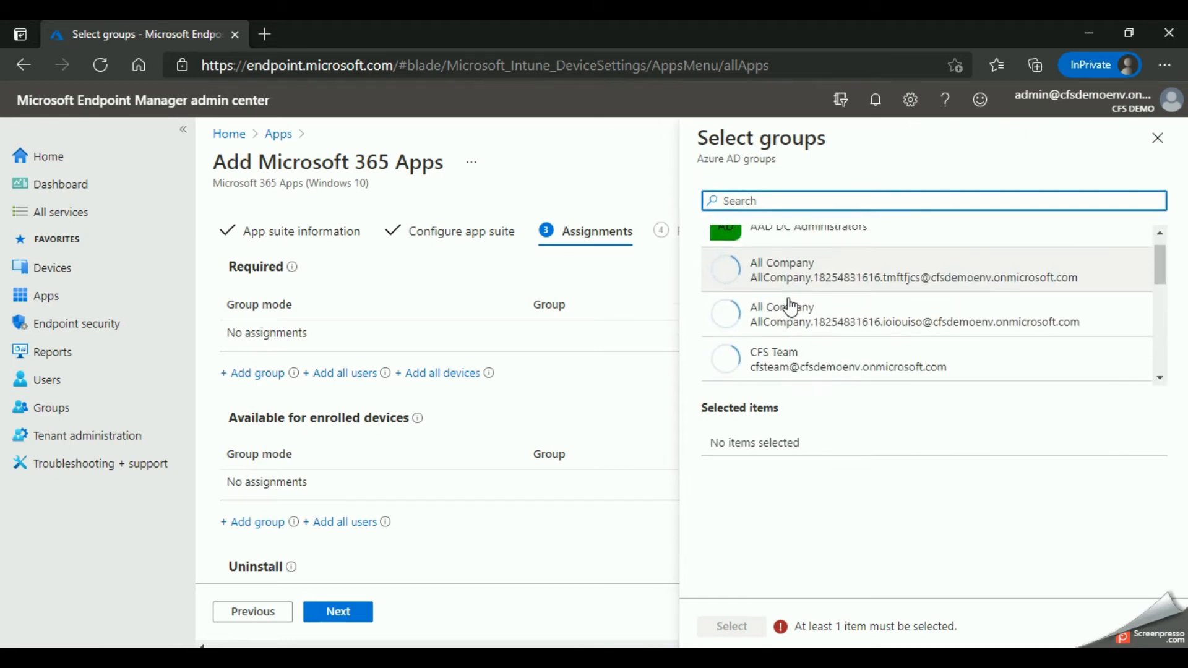
pyautogui.click(815, 360)
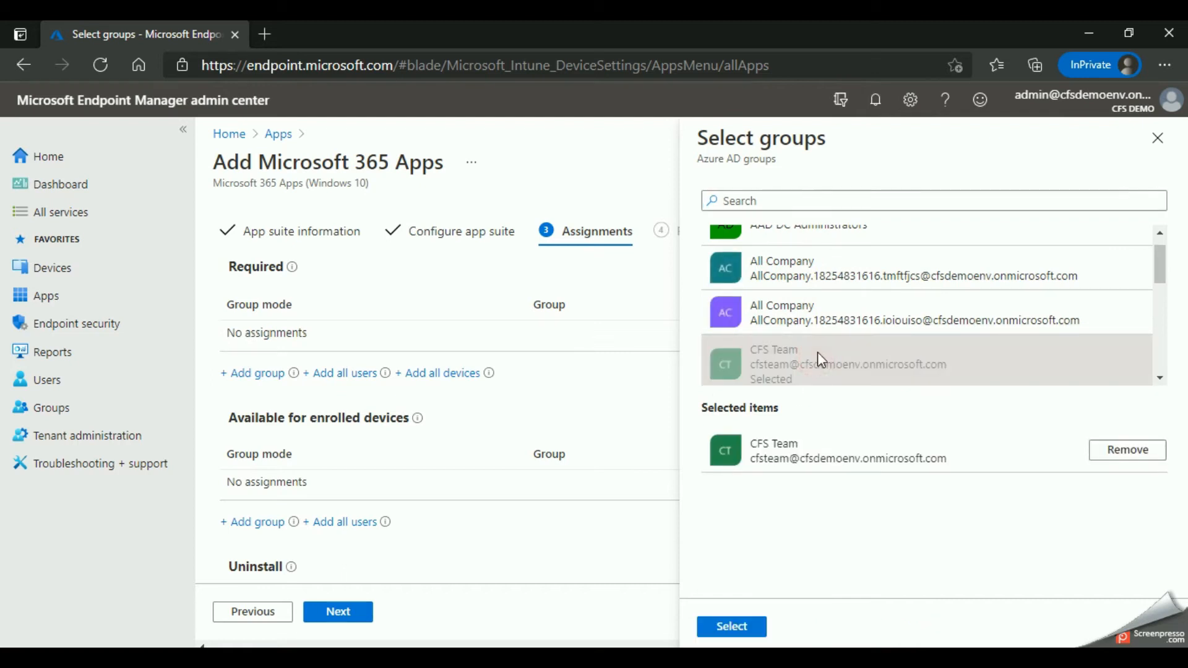
pyautogui.click(768, 638)
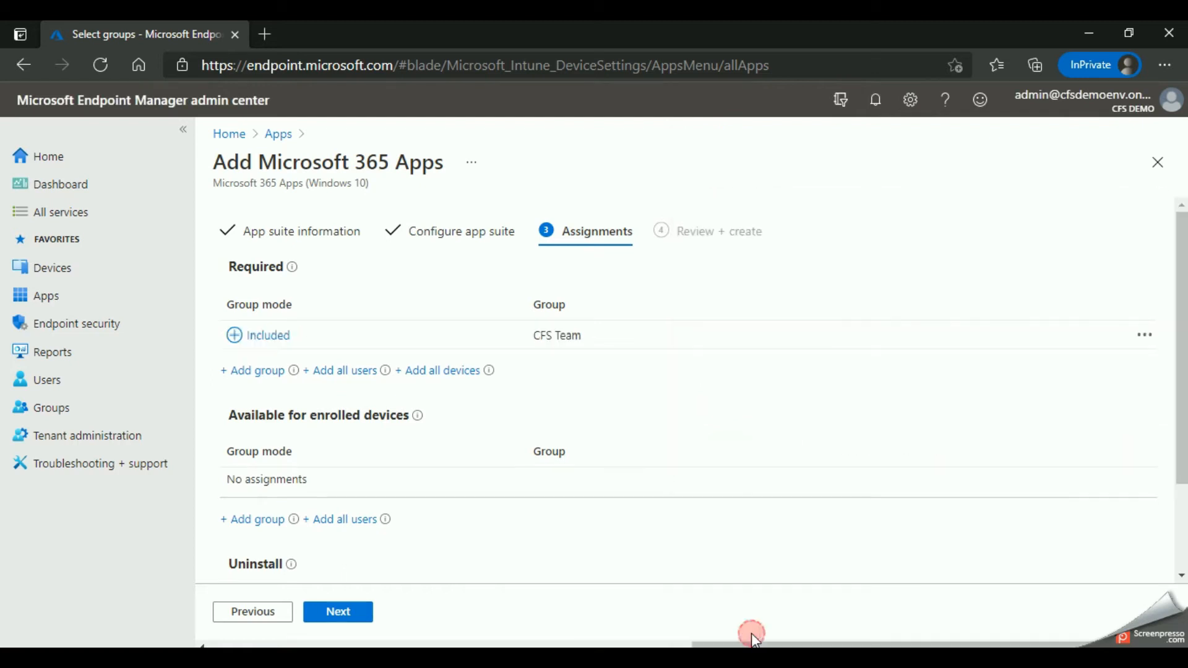
# Step: Continue from the assignments, review the configuration summary, and create the Microsoft 365 Apps suite
pyautogui.scroll(-2, 416, 435)
pyautogui.click(338, 612)
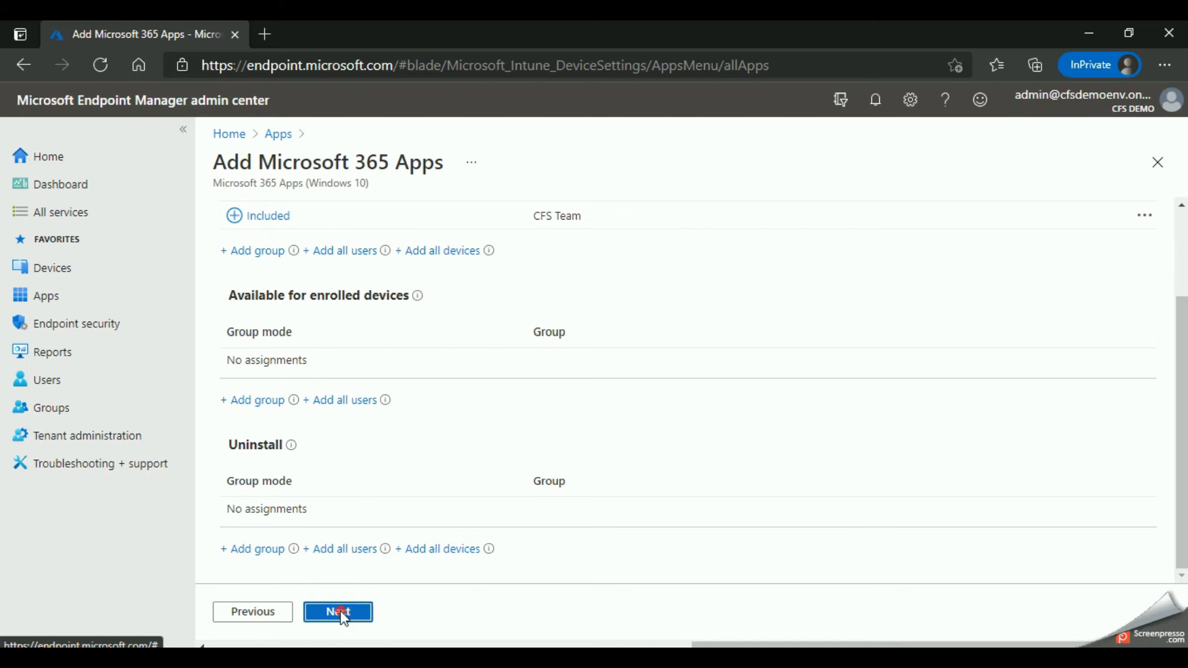
pyautogui.scroll(-9, 380, 282)
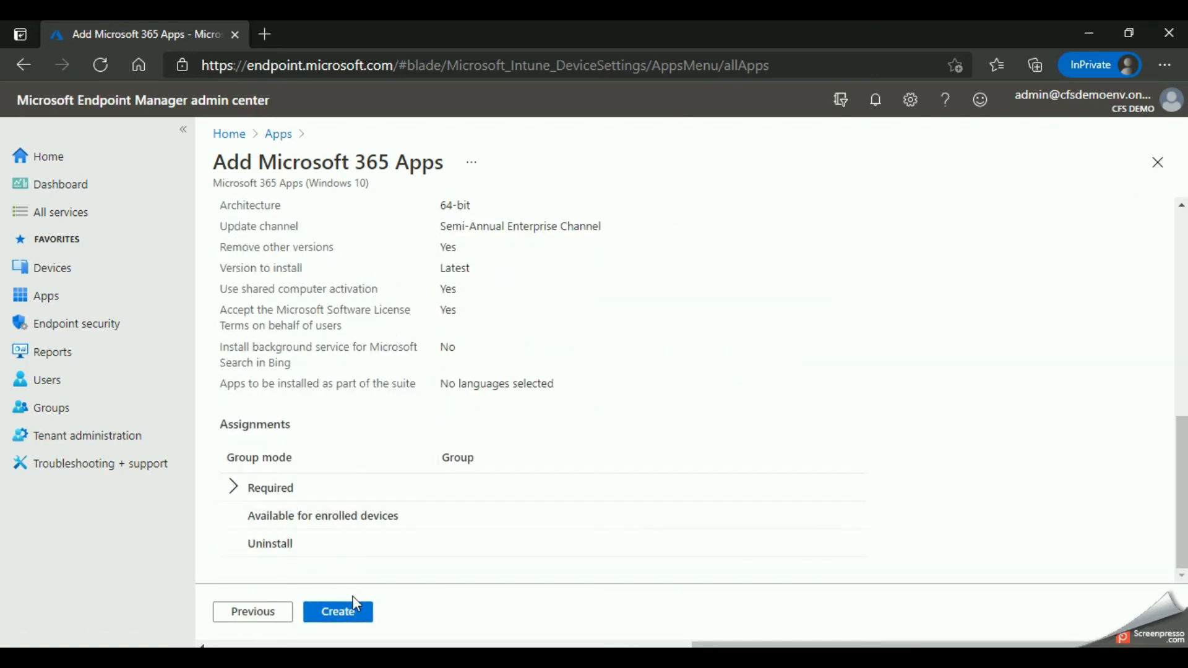
pyautogui.click(341, 615)
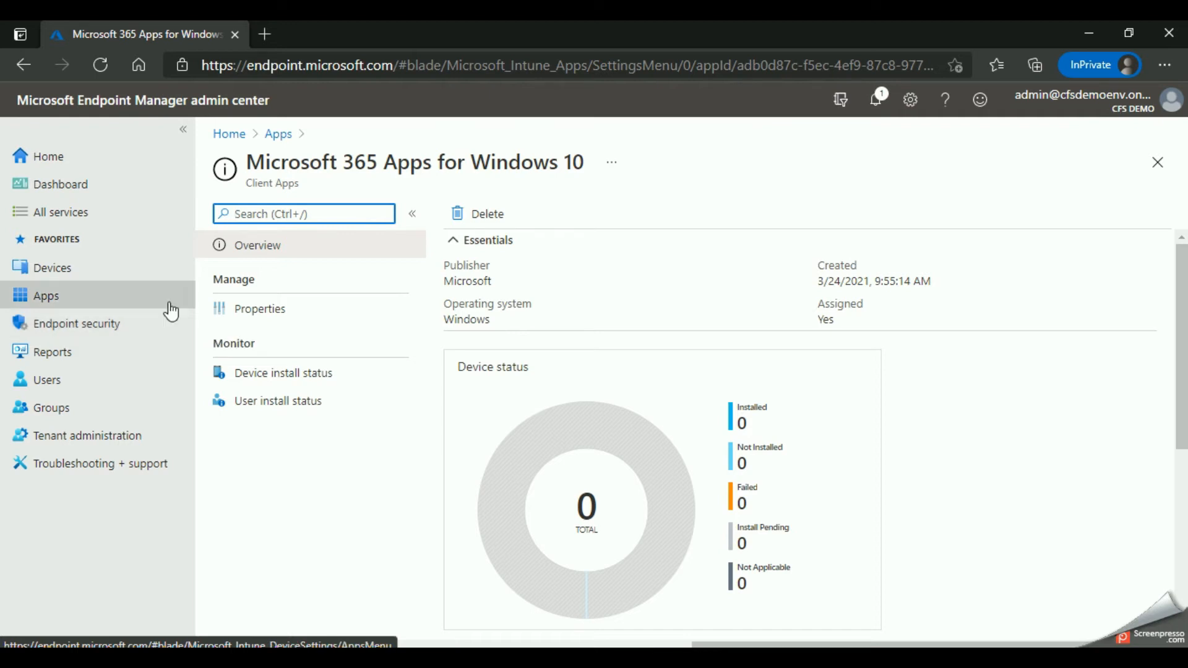
# Step: Open the configuration profiles for Windows devices and start creating a new profile
pyautogui.click(73, 271)
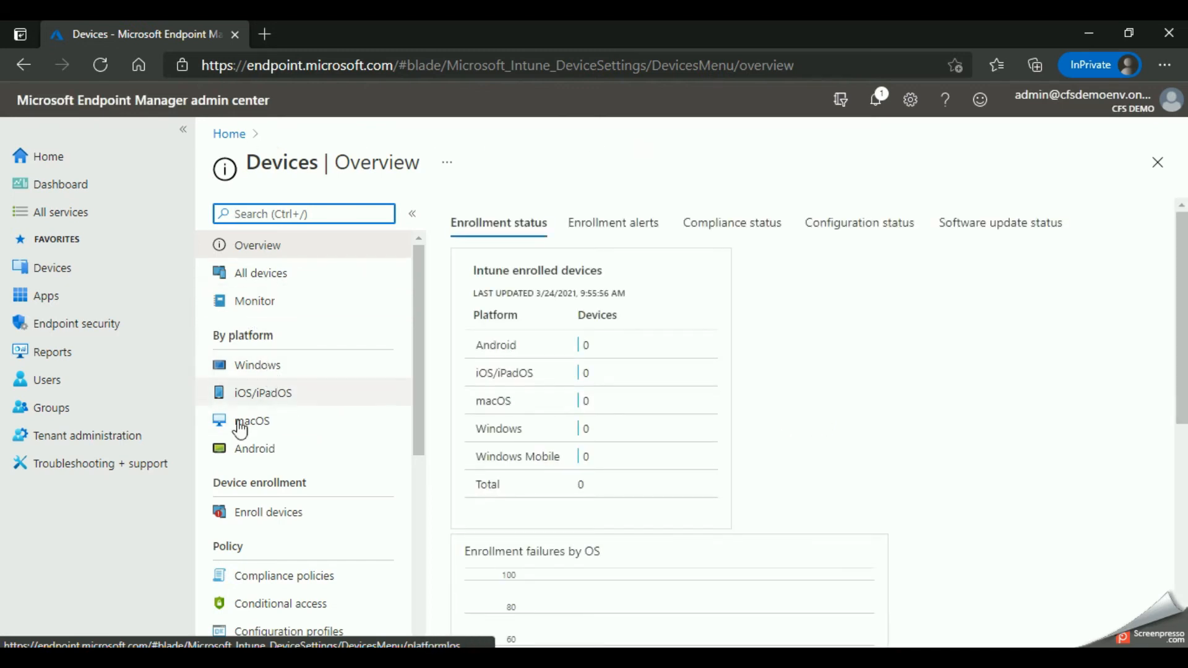
pyautogui.click(244, 369)
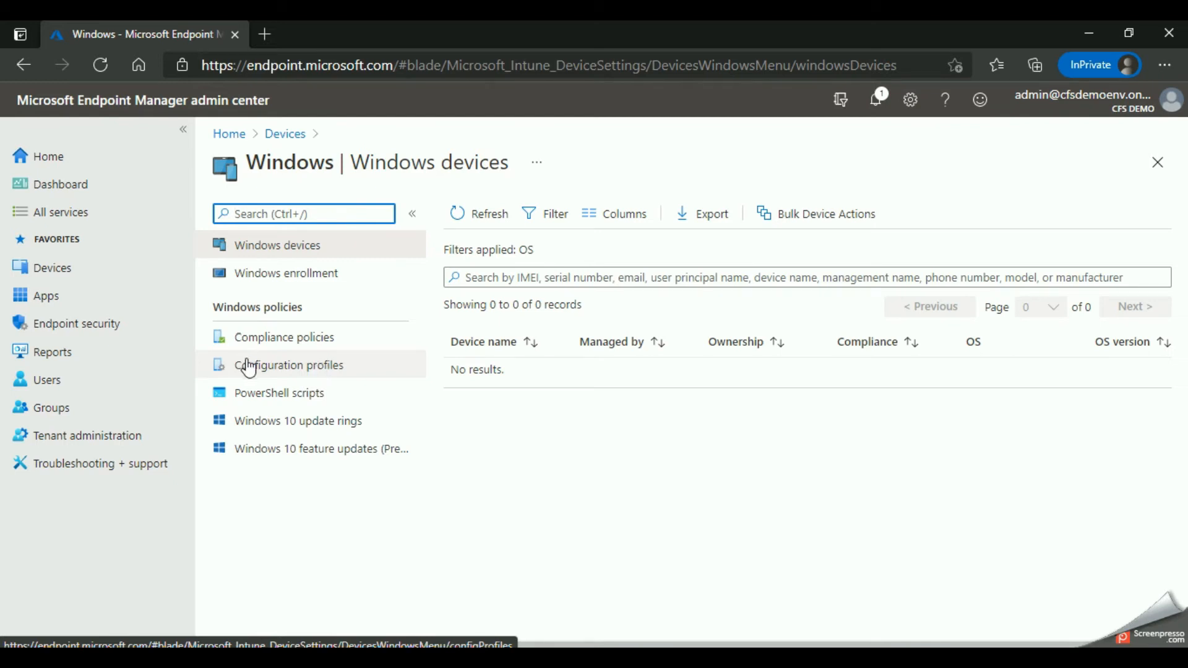
pyautogui.click(276, 367)
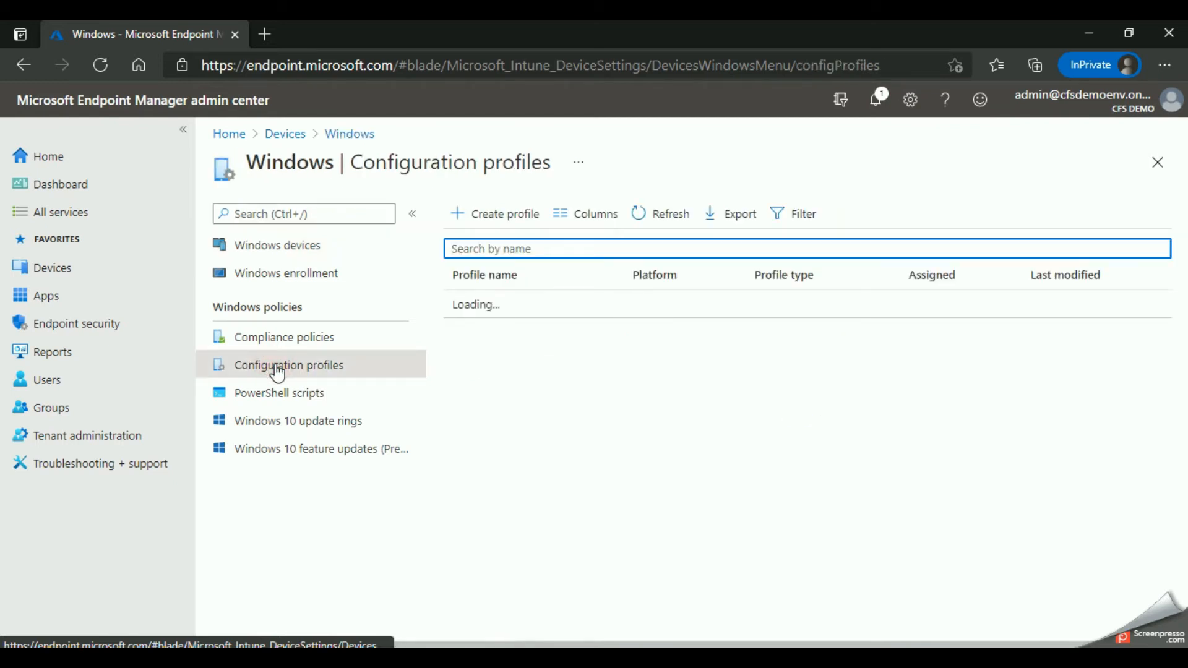
pyautogui.click(497, 218)
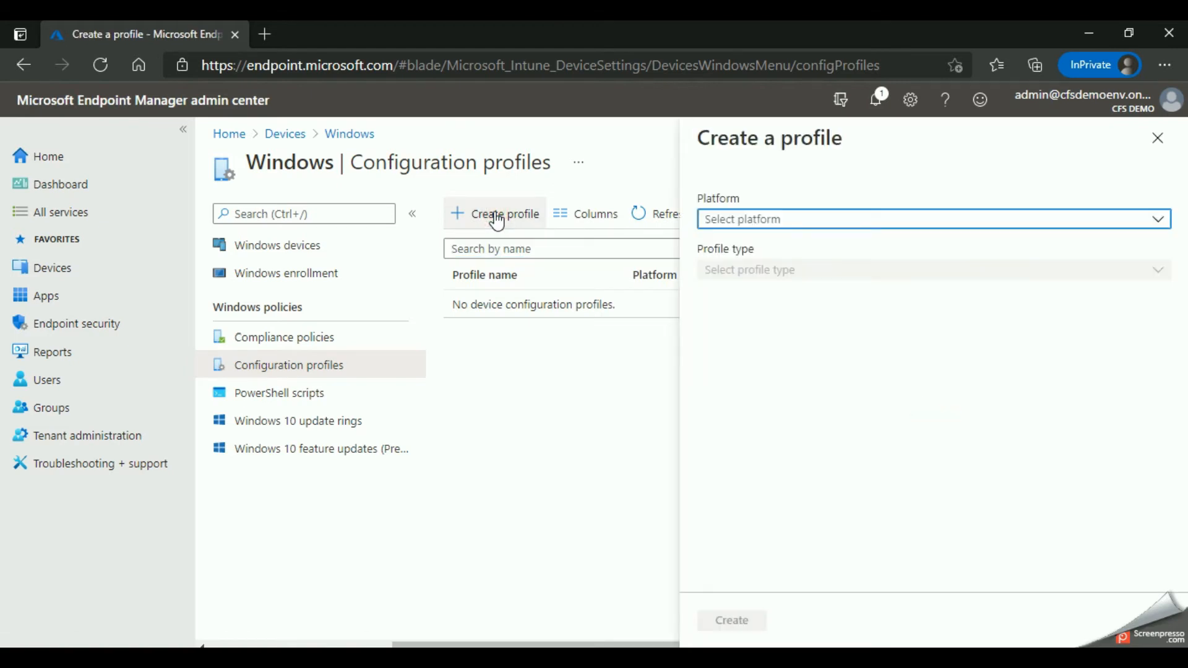
# Step: Create the profile for the Windows 10 and later platform from the Administrative Templates template
pyautogui.click(744, 221)
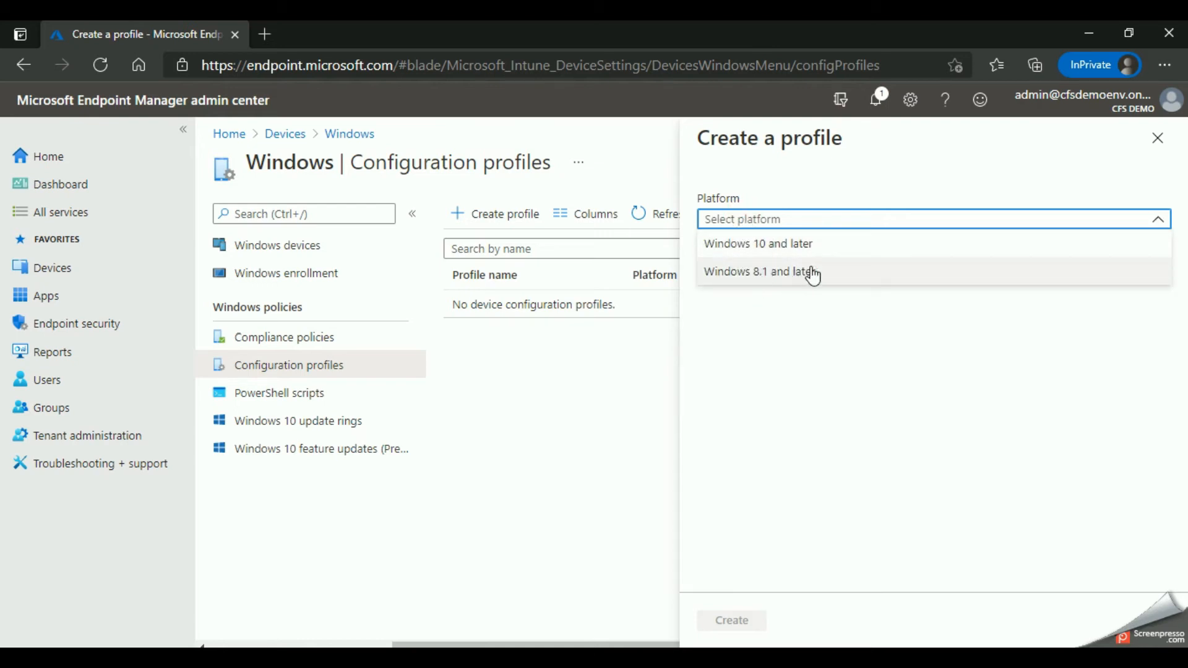
pyautogui.click(765, 248)
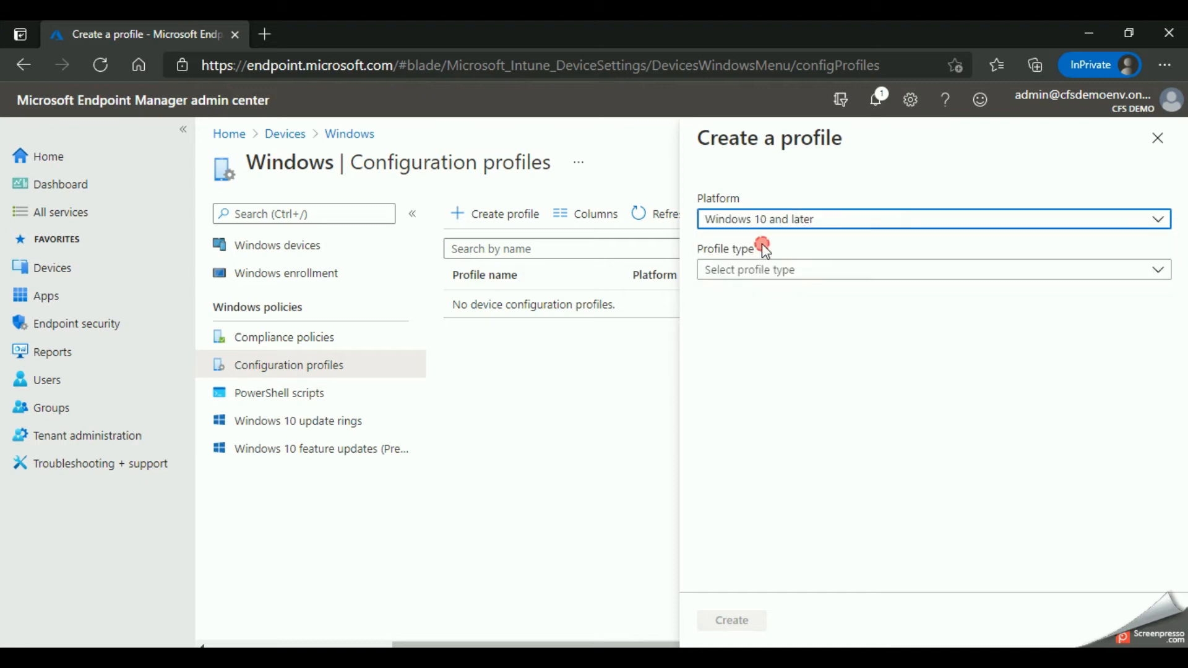
pyautogui.click(757, 273)
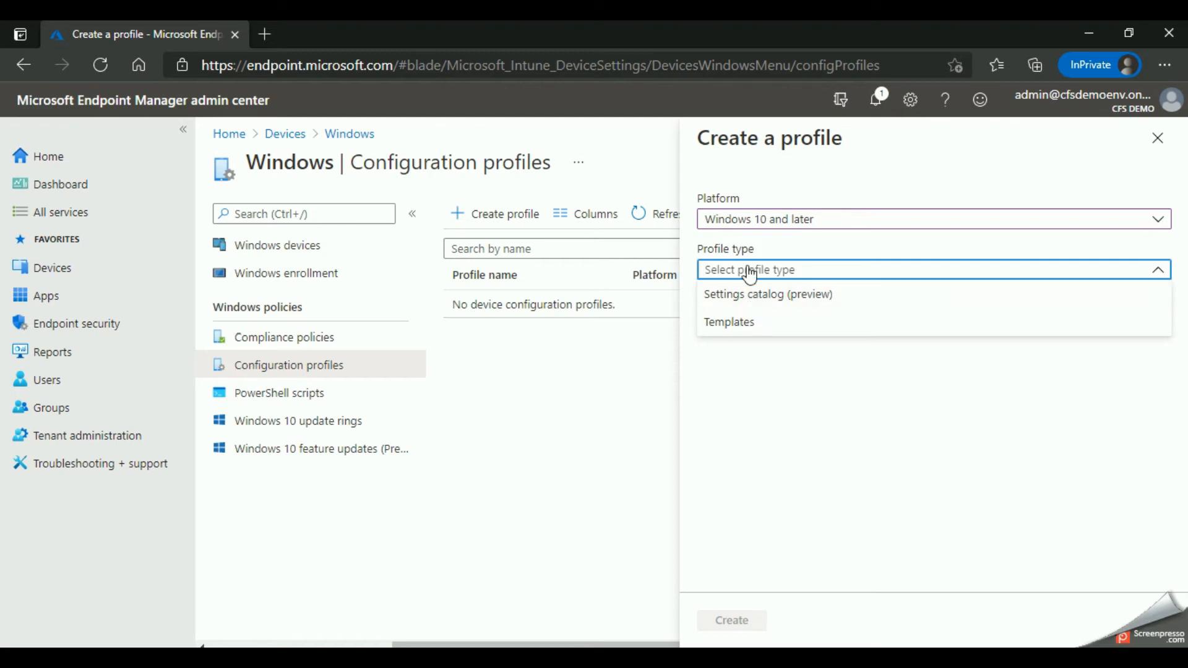
pyautogui.click(734, 324)
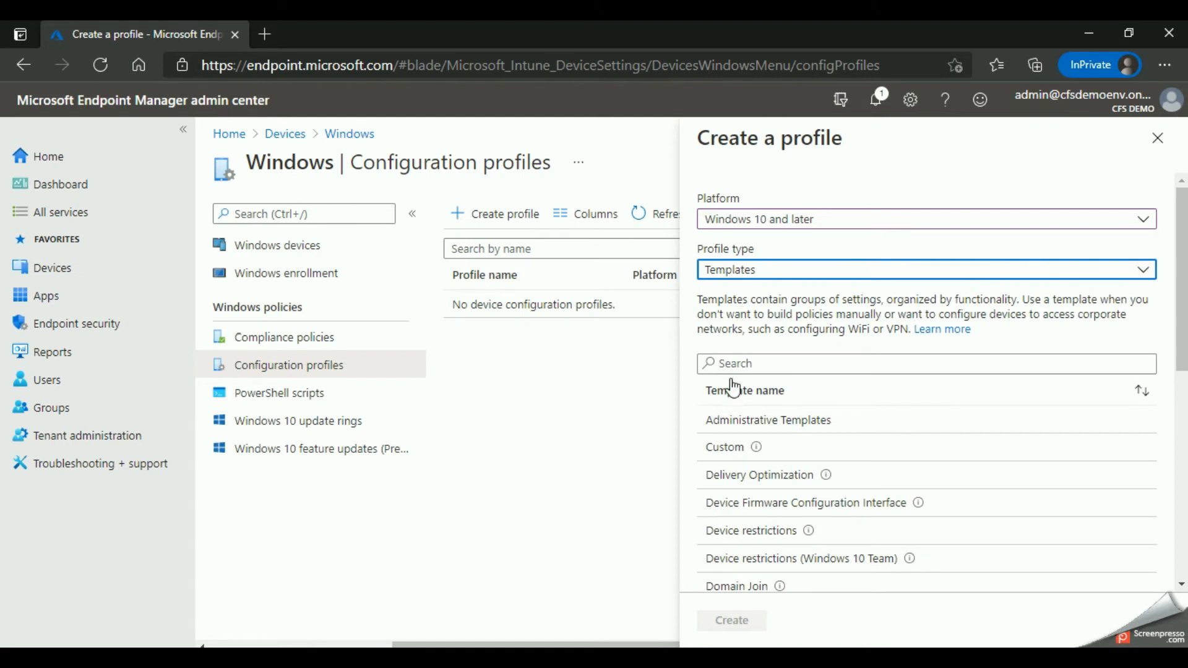
pyautogui.scroll(-1, 733, 387)
pyautogui.scroll(-1, 736, 365)
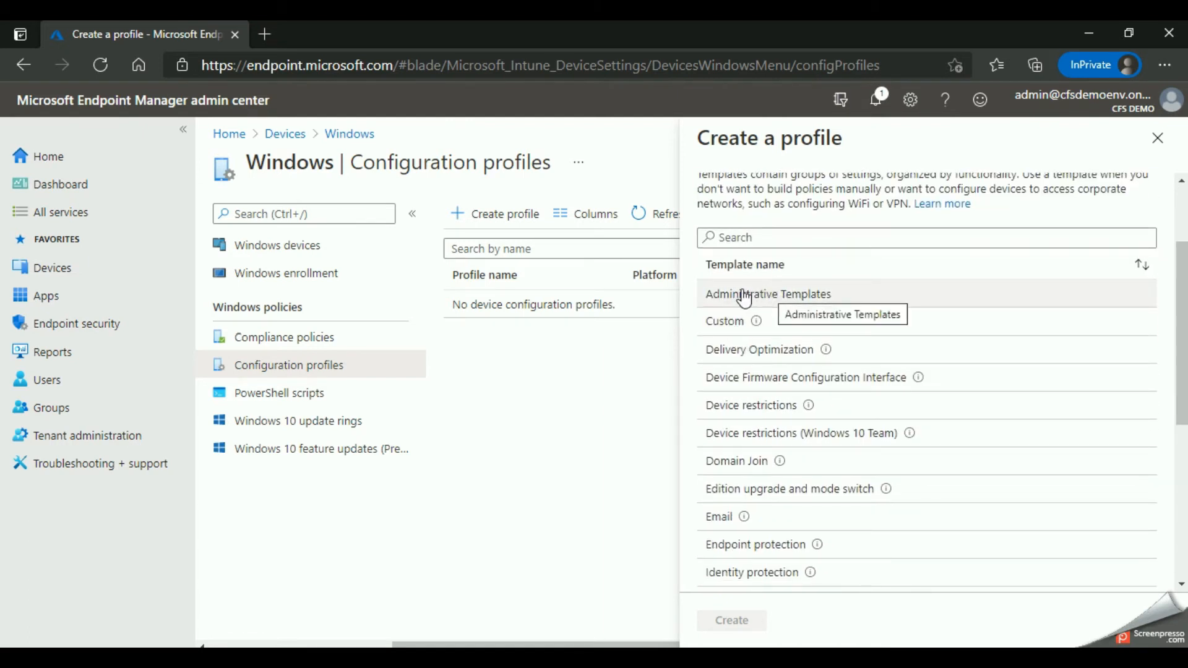
pyautogui.click(744, 299)
pyautogui.click(741, 624)
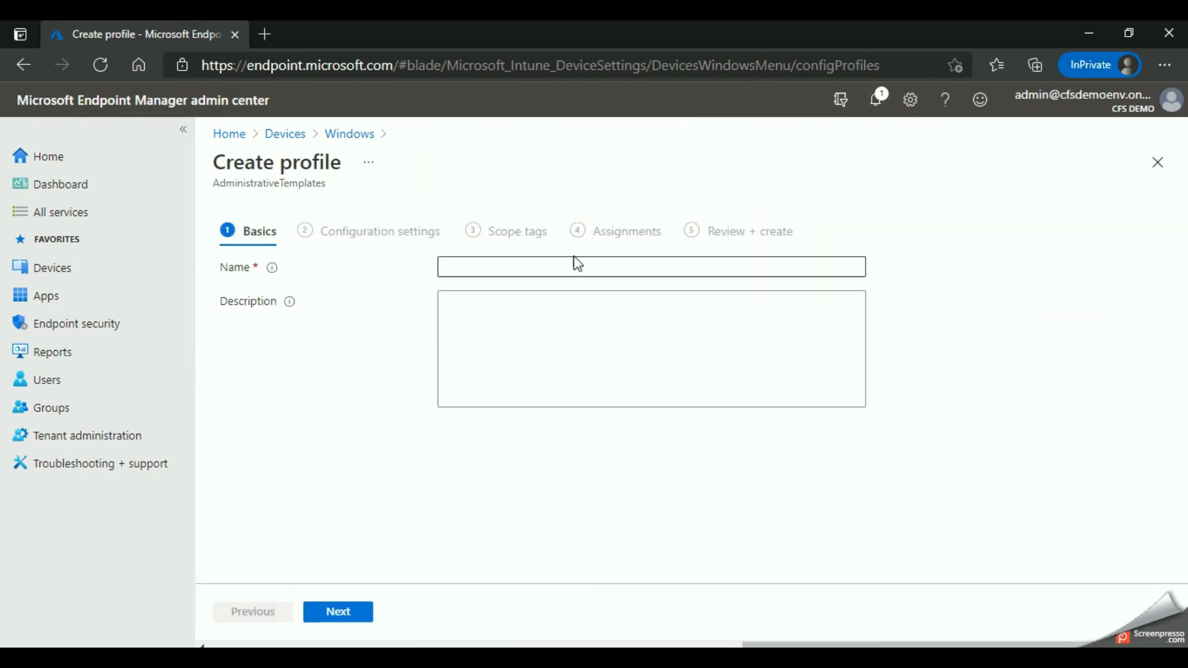
# Step: Name the profile "Managing OneDrive for Business" and continue to the configuration settings
pyautogui.click(574, 266)
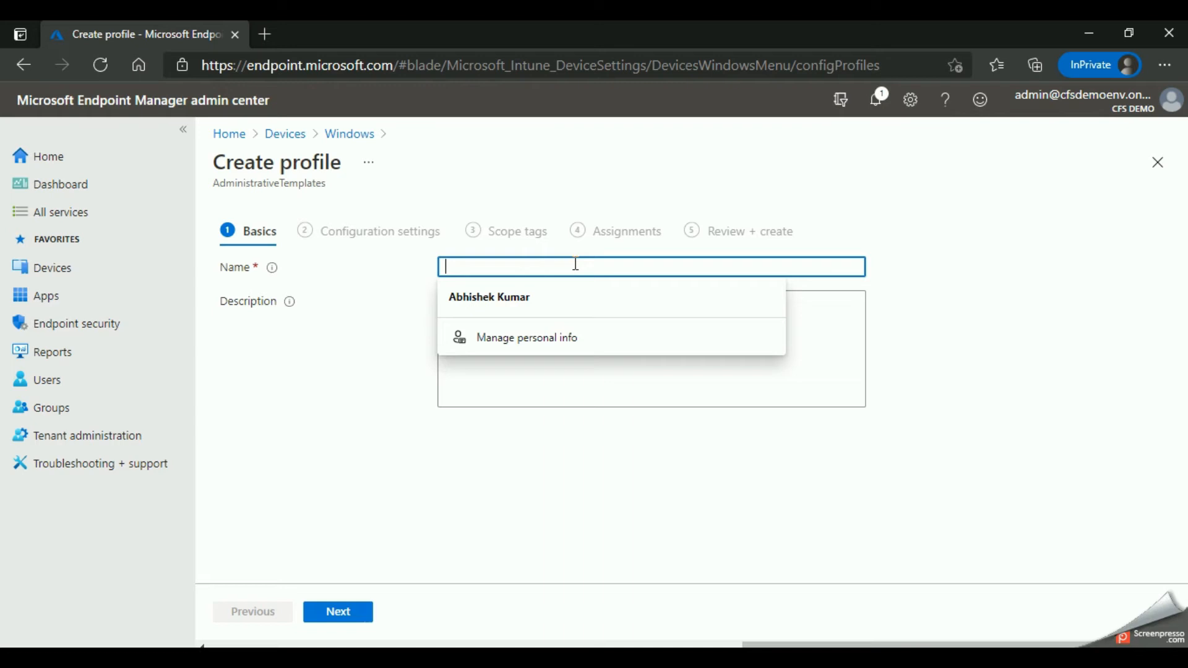
pyautogui.write('OneDrive for Business')
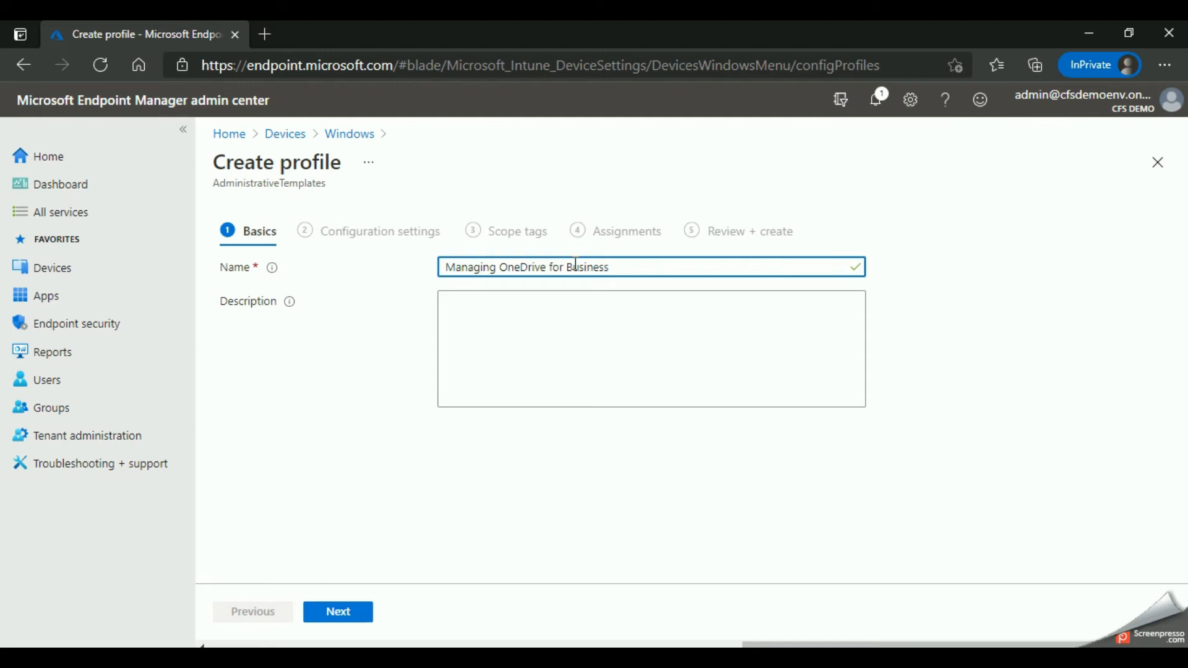
pyautogui.click(575, 327)
pyautogui.click(336, 619)
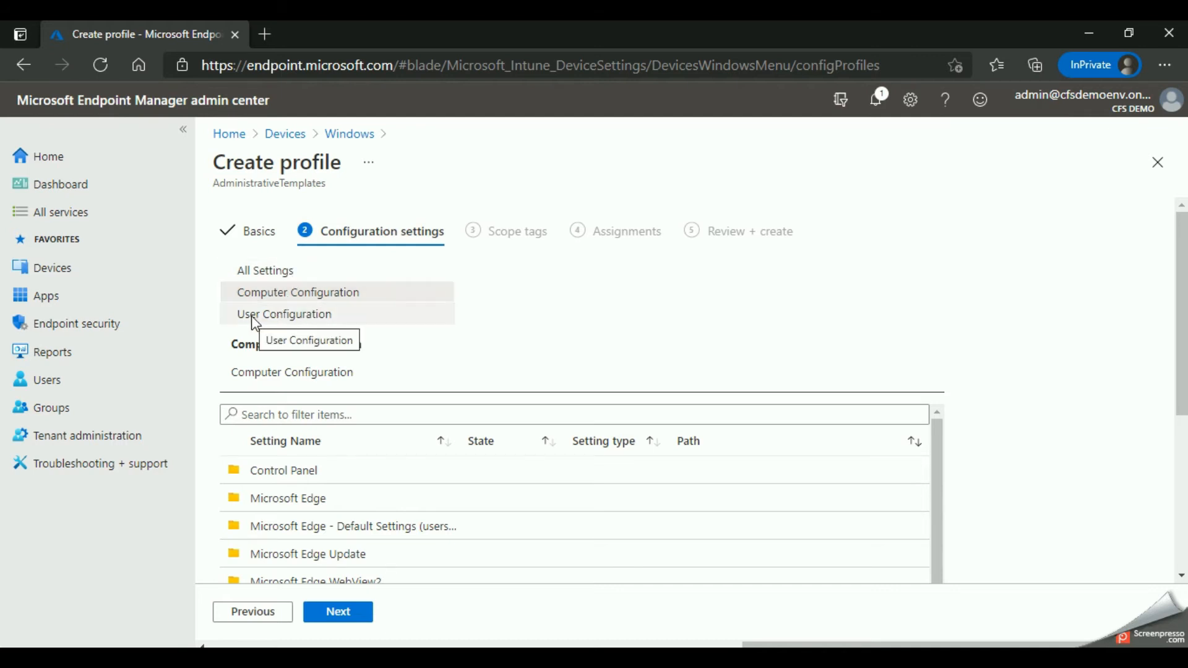
# Step: Compare the settings folders under Computer Configuration and User Configuration, ending on Computer Configuration
pyautogui.click(303, 296)
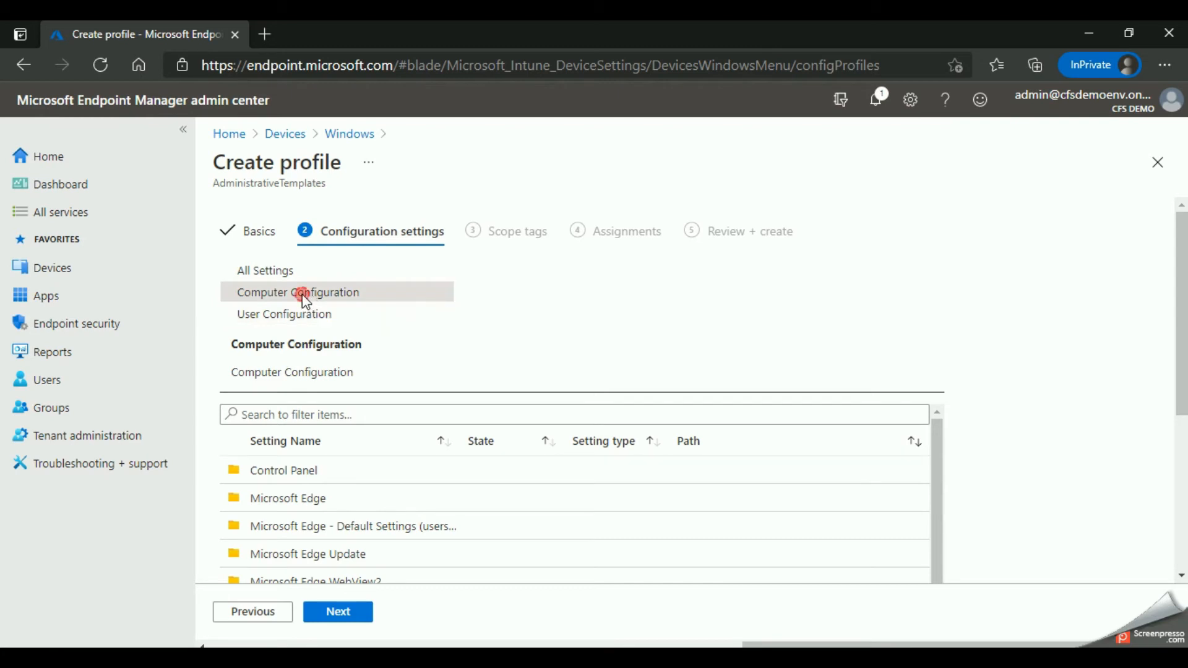
pyautogui.click(284, 314)
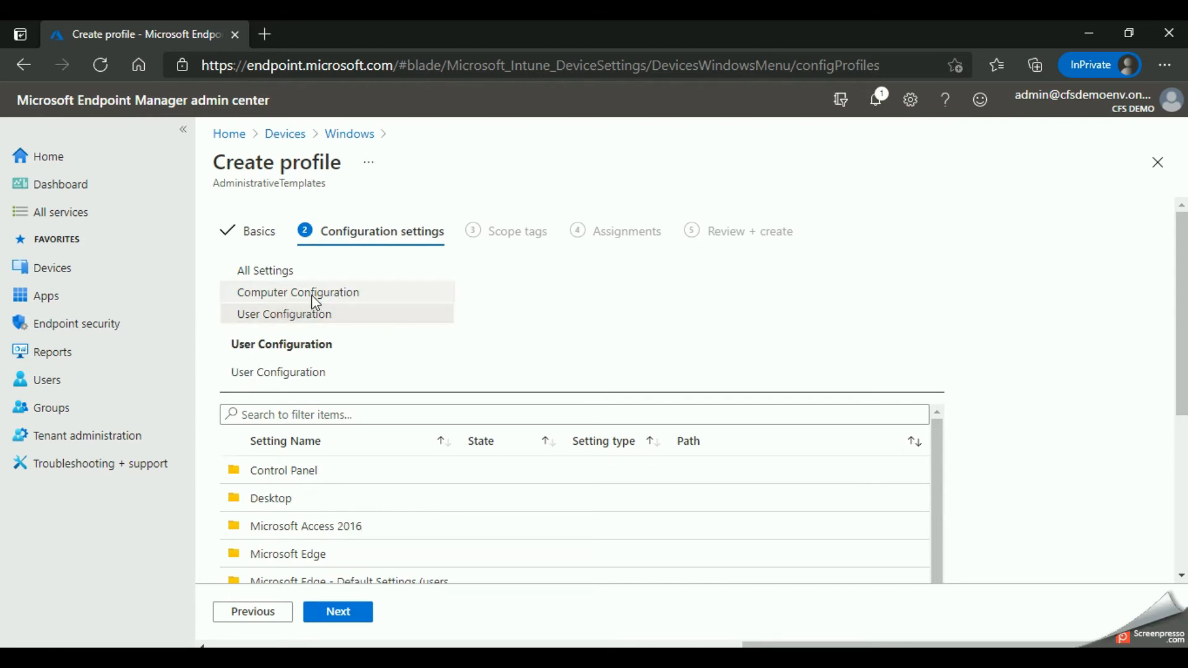
pyautogui.click(311, 295)
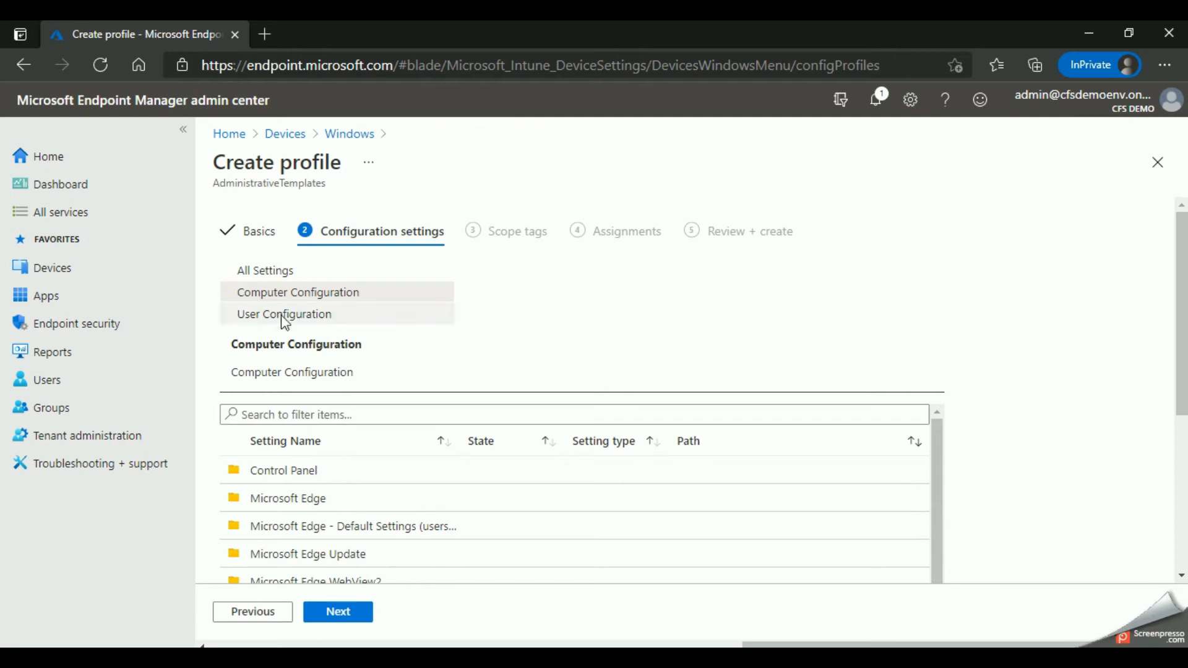
pyautogui.scroll(-1, 313, 456)
pyautogui.scroll(1, 295, 435)
# Step: Search the Computer Configuration settings for OneDrive and clear the search
pyautogui.click(322, 418)
pyautogui.write('OneDriv')
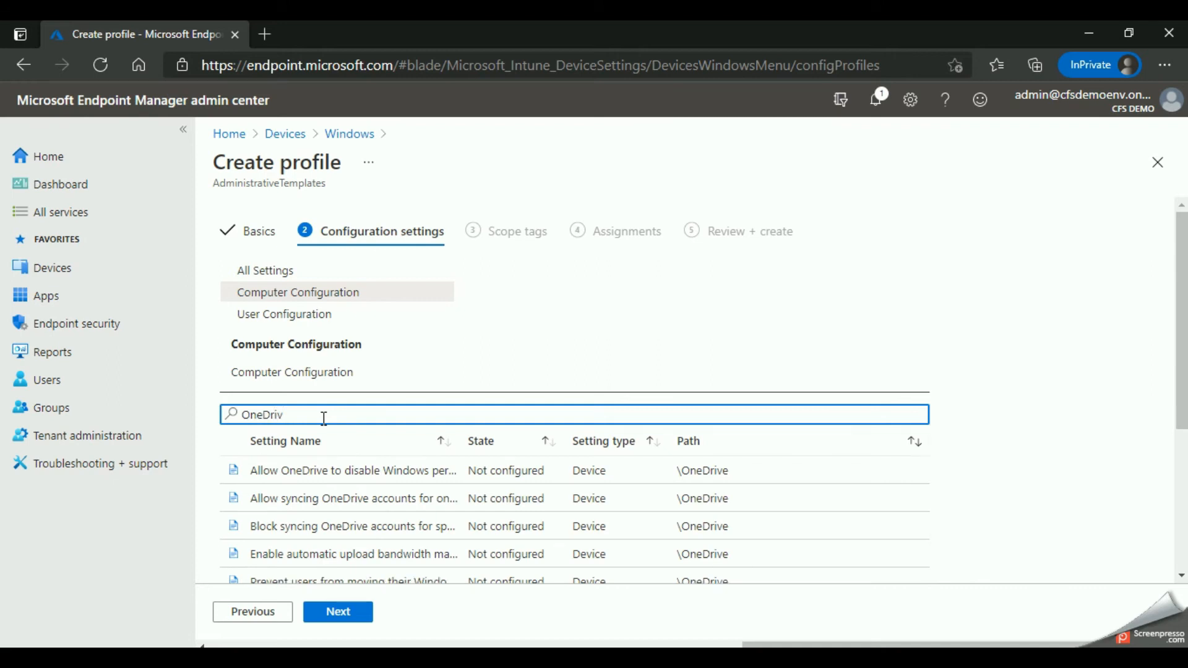
pyautogui.press('BackSpace')
pyautogui.press('BackSpace')
pyautogui.write('OneD')
pyautogui.scroll(-4, 310, 485)
pyautogui.scroll(2, 320, 547)
pyautogui.scroll(1, 303, 480)
pyautogui.scroll(-4, 303, 488)
pyautogui.scroll(4, 319, 401)
pyautogui.moveTo(308, 418); pyautogui.dragTo(121, 433)
pyautogui.press('BackSpace')
# Step: Open the OneDrive folder under Computer Configuration and look through its settings
pyautogui.scroll(-2, 396, 495)
pyautogui.scroll(-3, 392, 509)
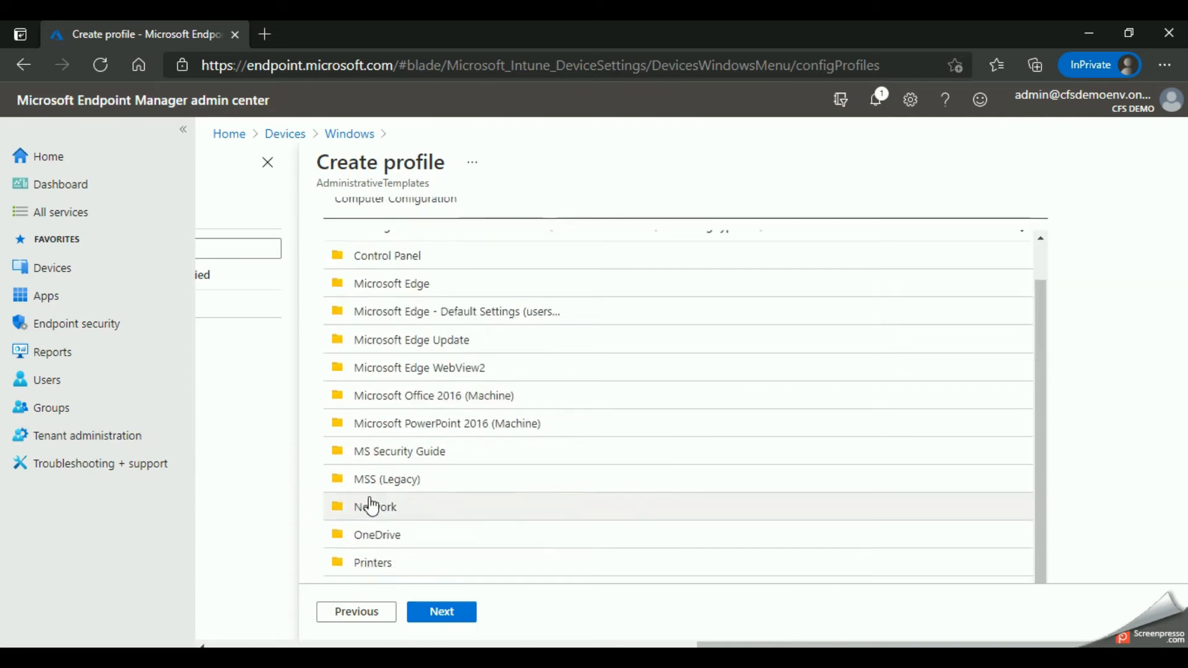
pyautogui.click(373, 483)
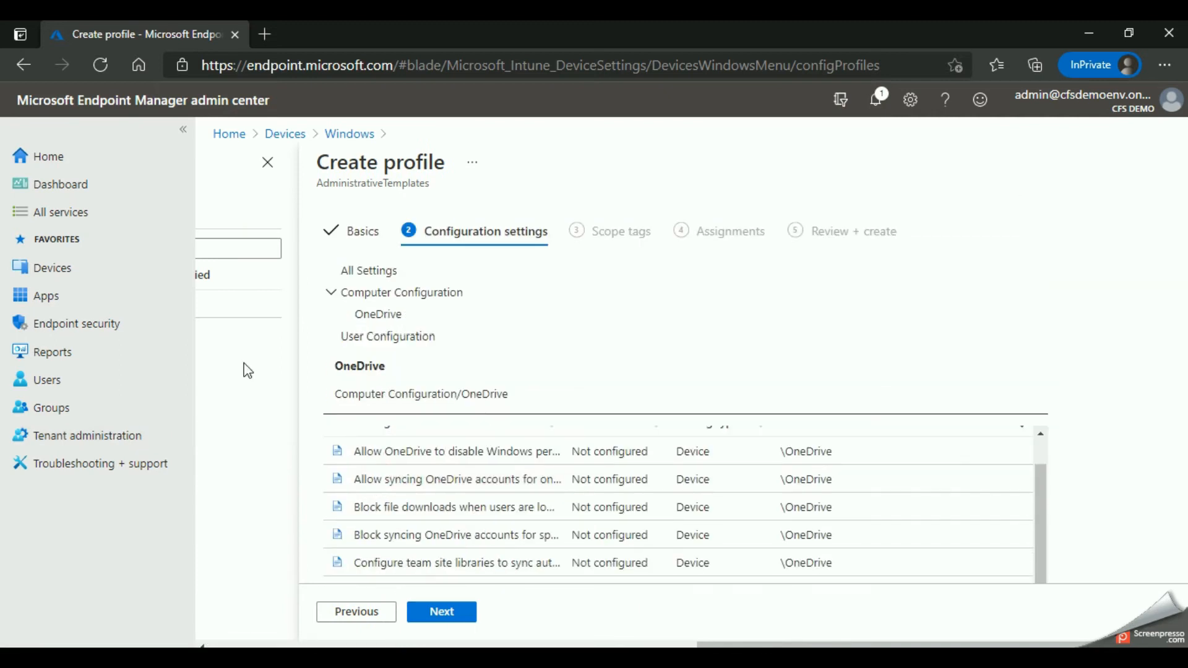
pyautogui.scroll(-2, 479, 494)
pyautogui.scroll(3, 481, 497)
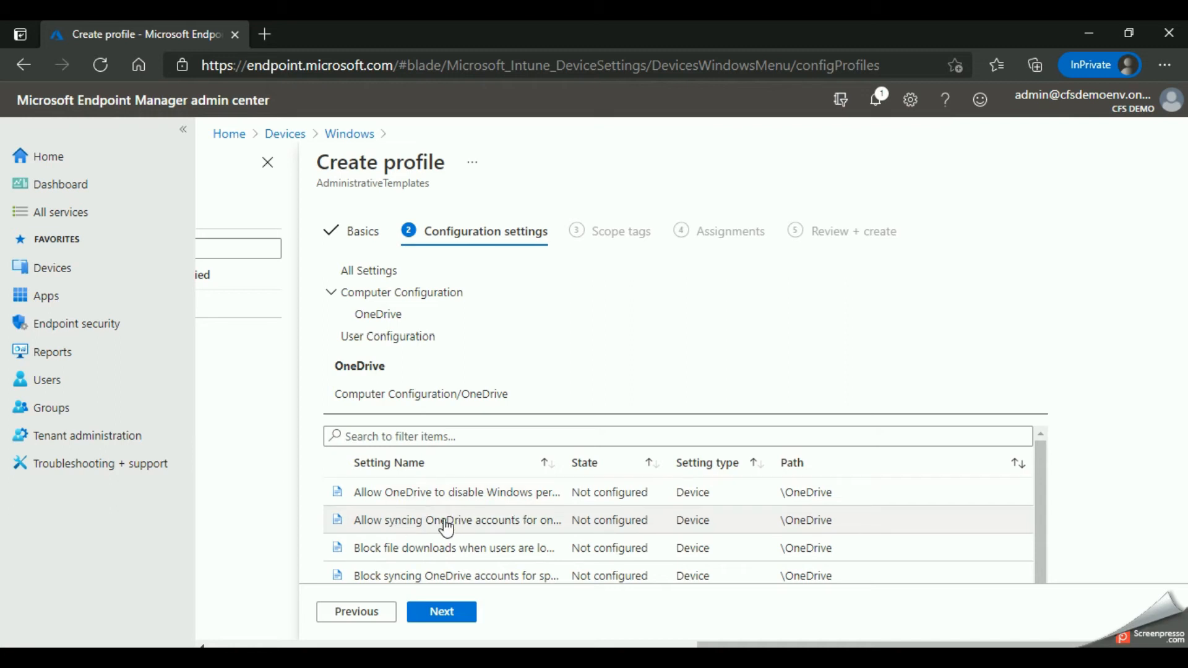
pyautogui.scroll(-1, 461, 530)
pyautogui.scroll(1, 461, 530)
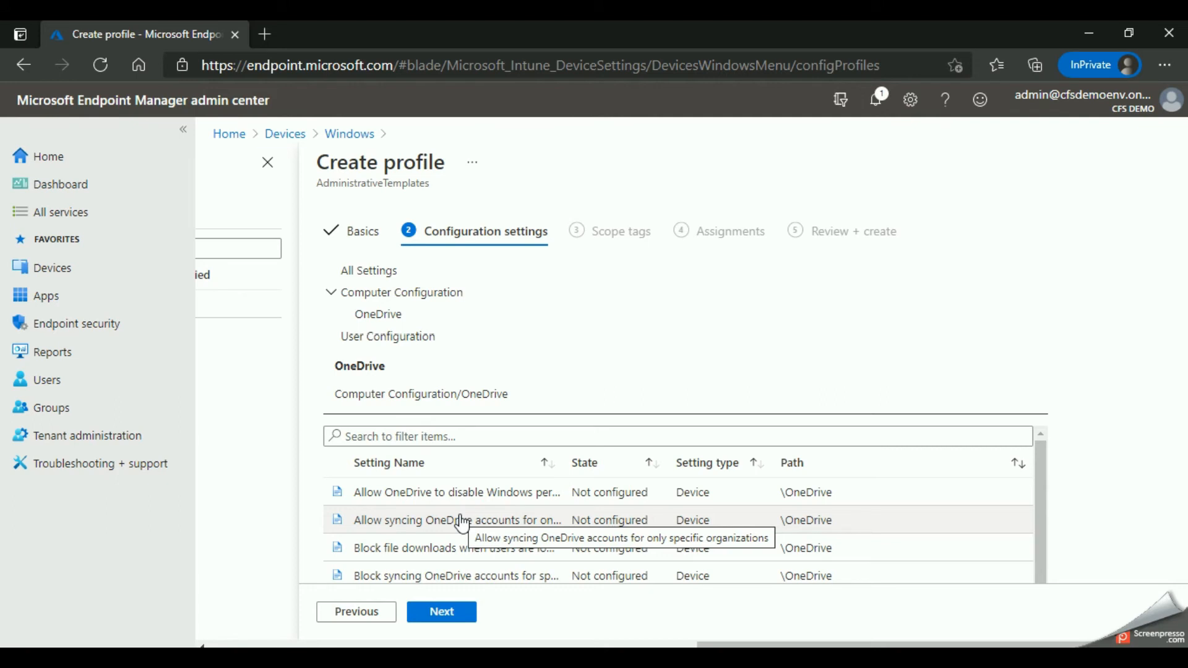
# Step: Enable the setting that silently signs in users to the OneDrive sync app with their Windows credentials
pyautogui.scroll(-4, 427, 514)
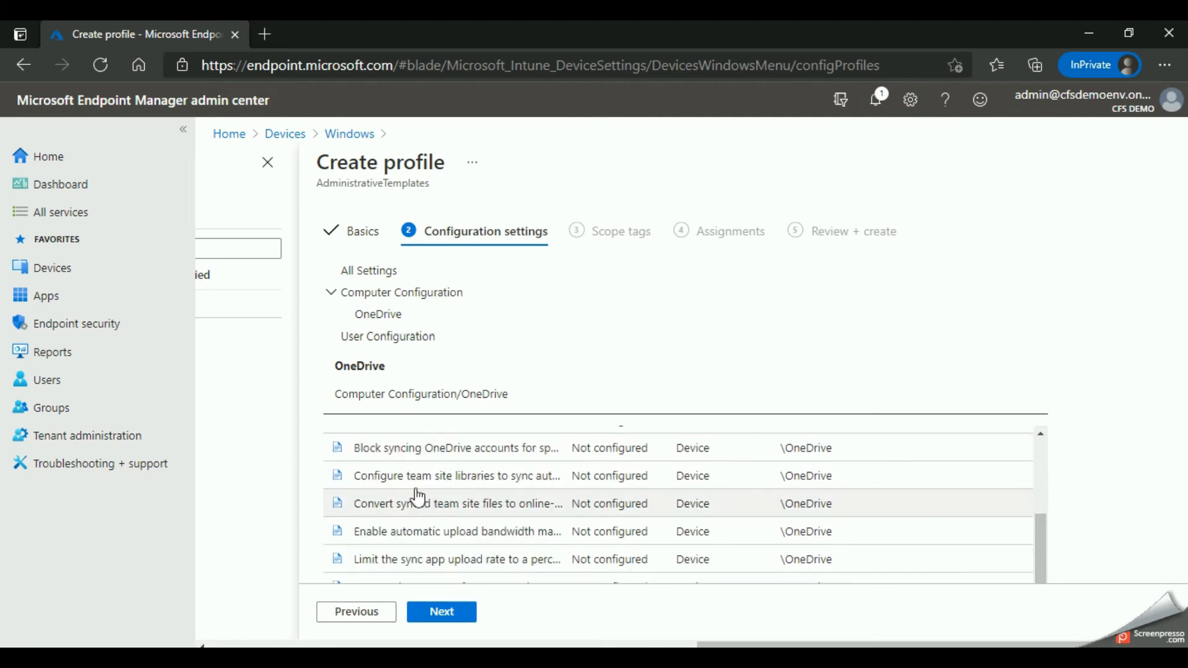
pyautogui.scroll(-5, 418, 498)
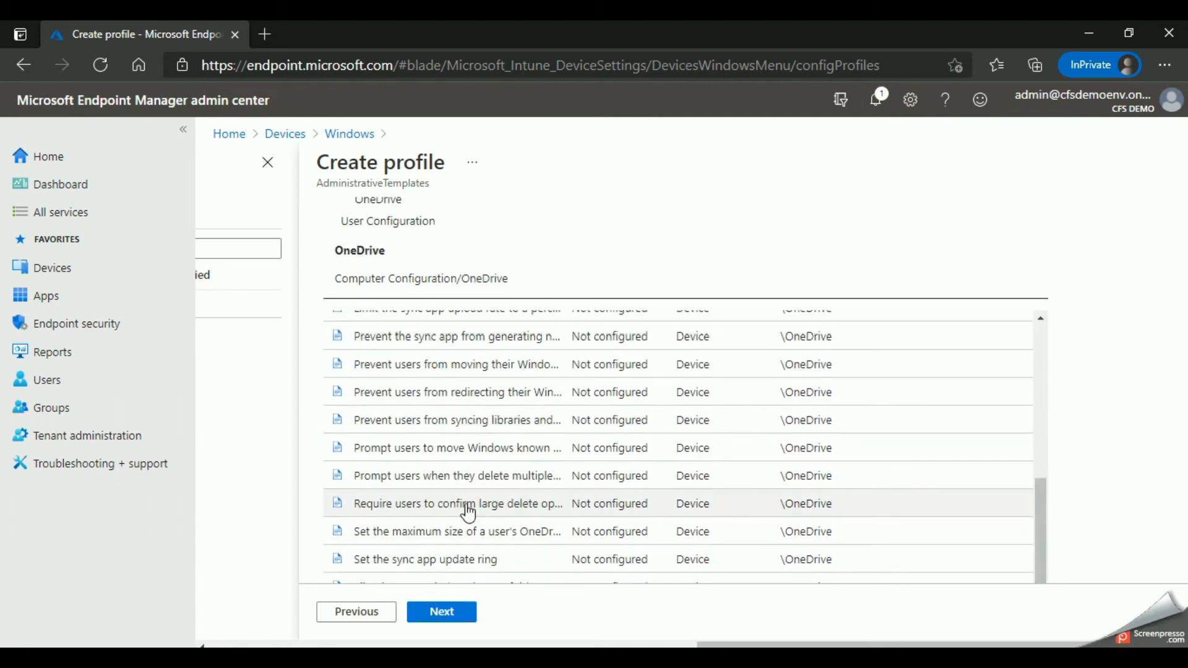
pyautogui.scroll(-4, 456, 414)
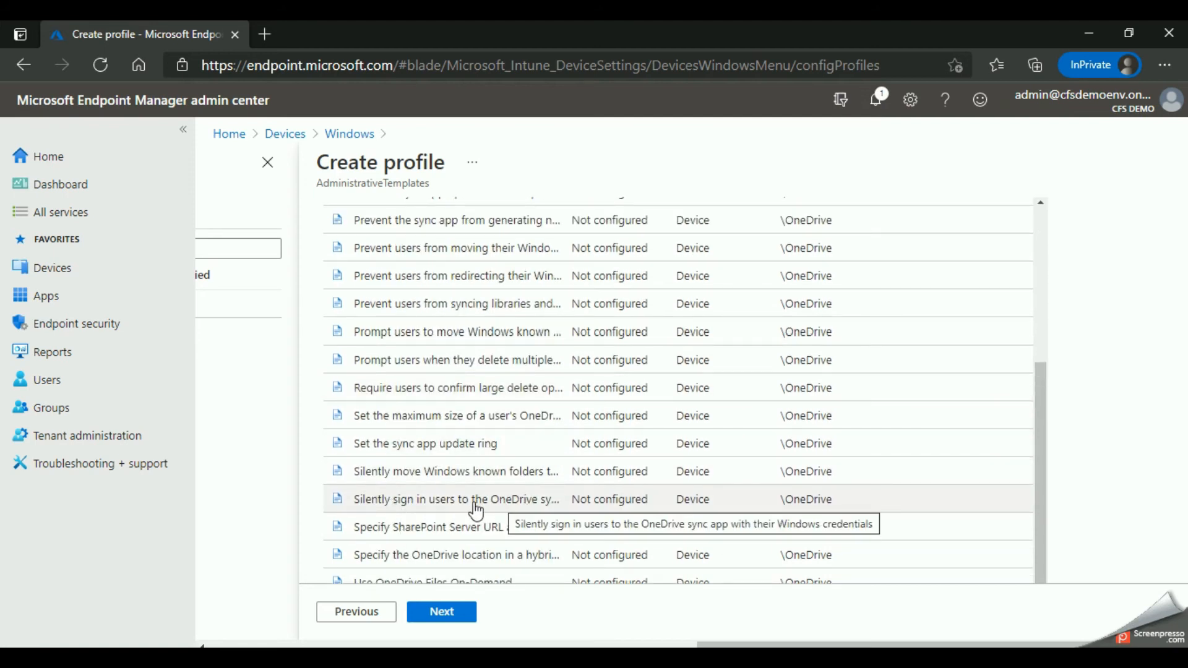
pyautogui.click(526, 505)
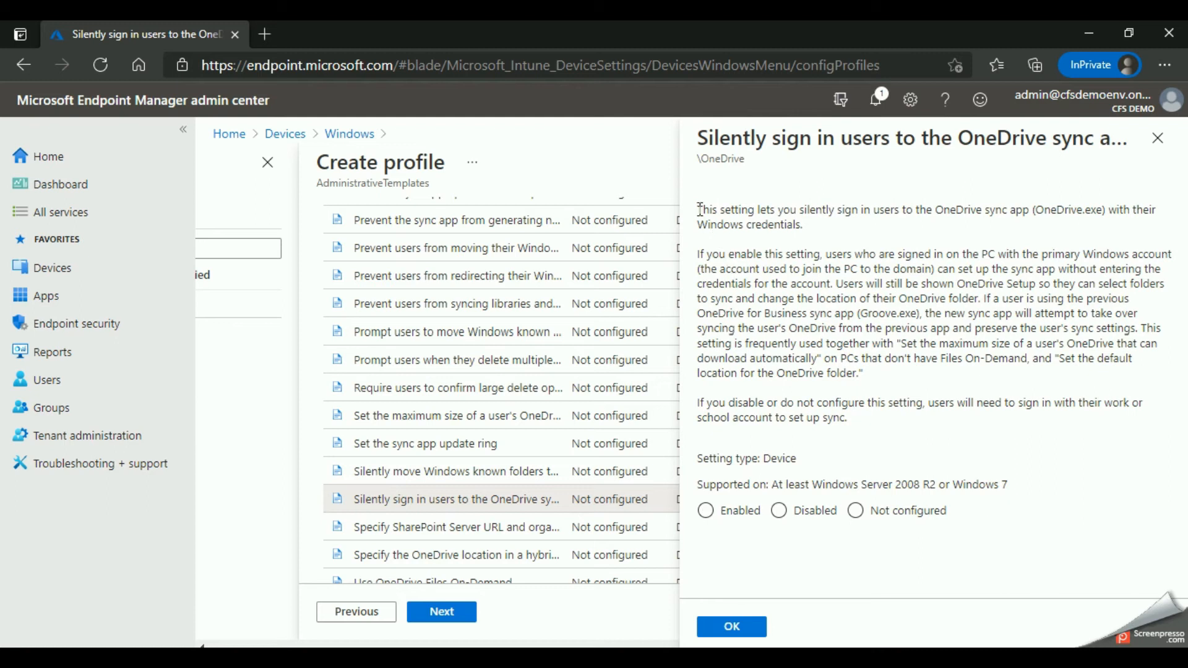
pyautogui.moveTo(703, 203); pyautogui.dragTo(1030, 377)
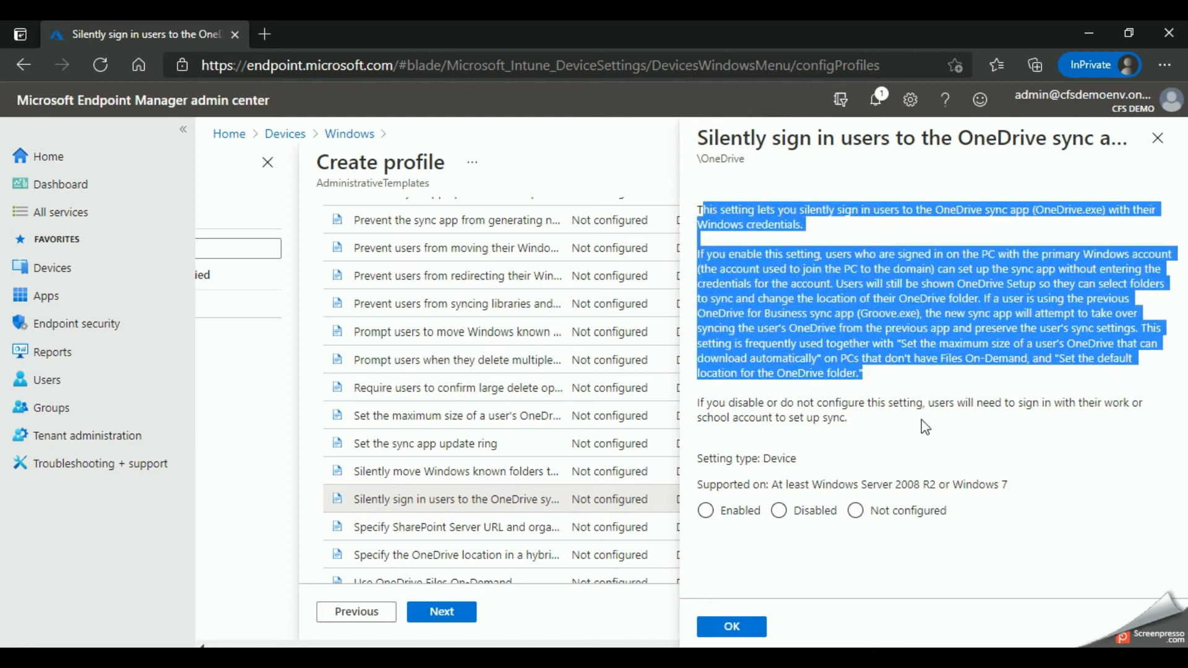
pyautogui.click(876, 424)
pyautogui.click(705, 511)
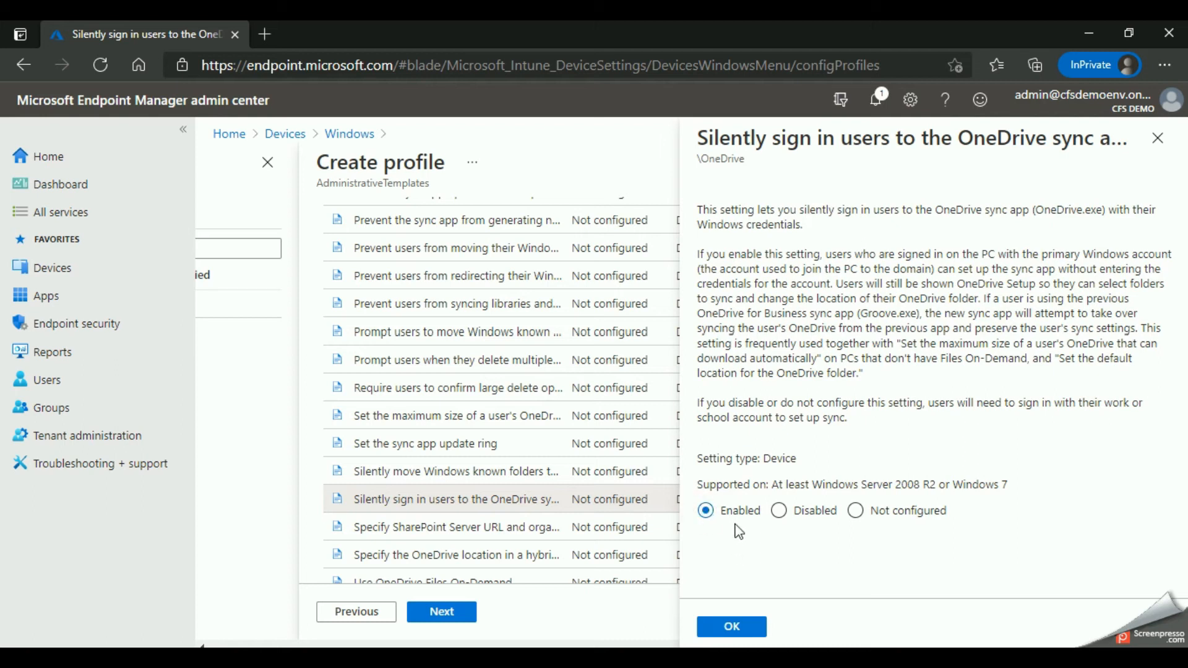
pyautogui.click(734, 630)
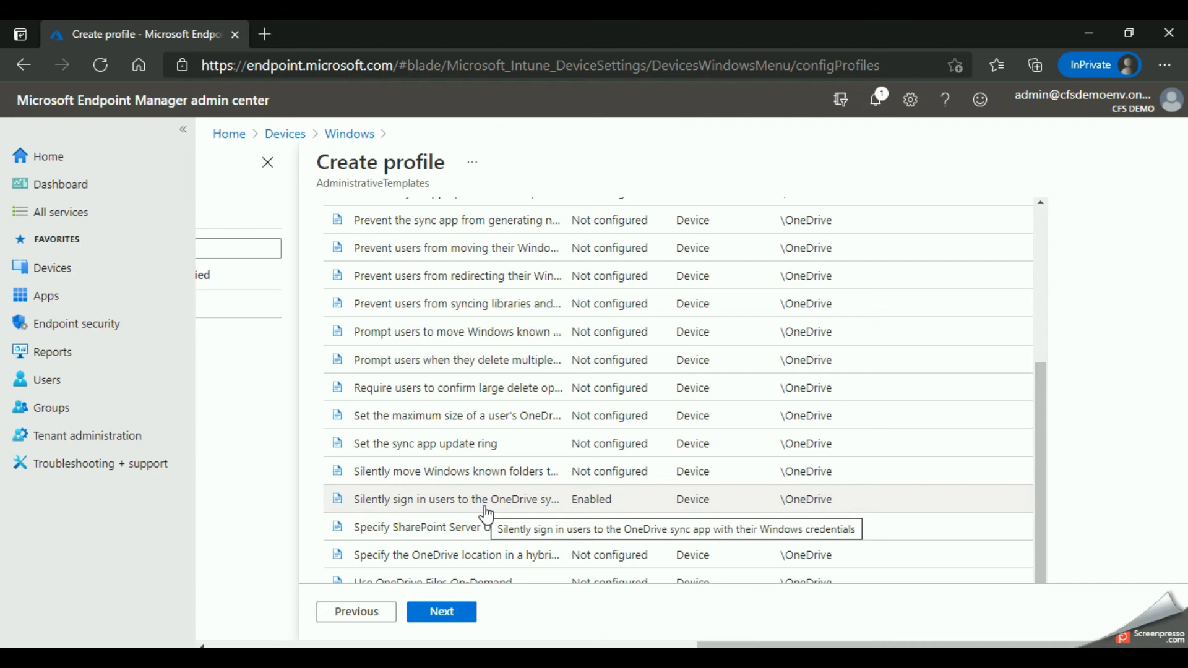
# Step: Widen the Setting Name column to show the full OneDrive setting names and look through the list
pyautogui.scroll(3, 476, 463)
pyautogui.scroll(4, 426, 456)
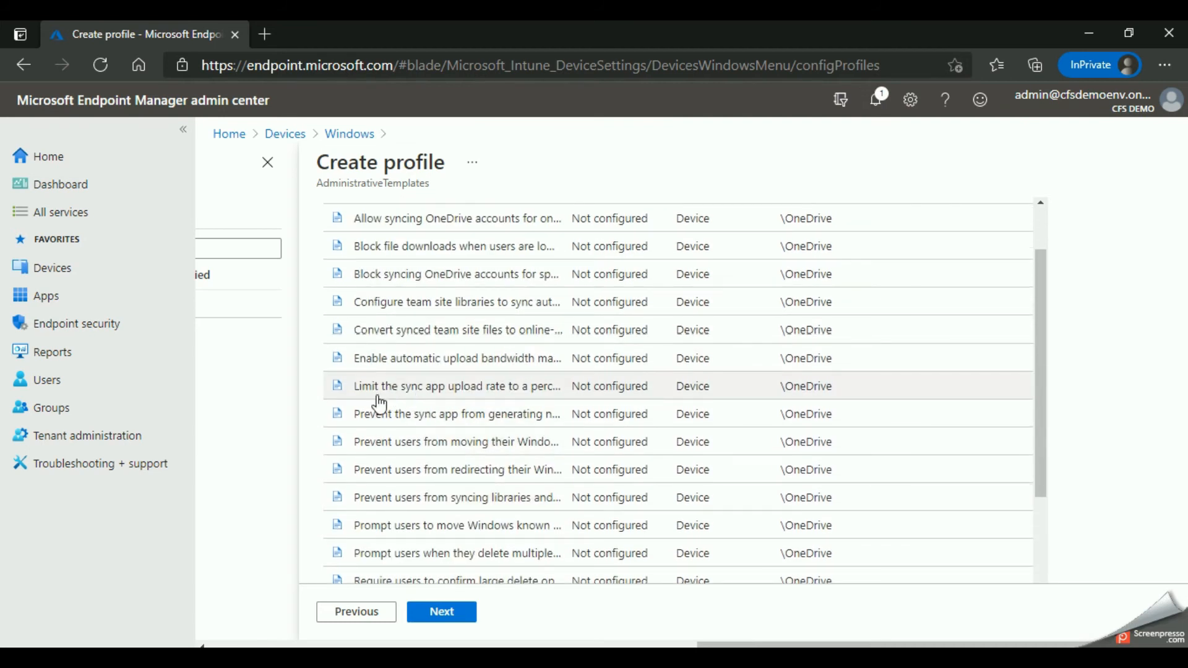
pyautogui.scroll(3, 409, 346)
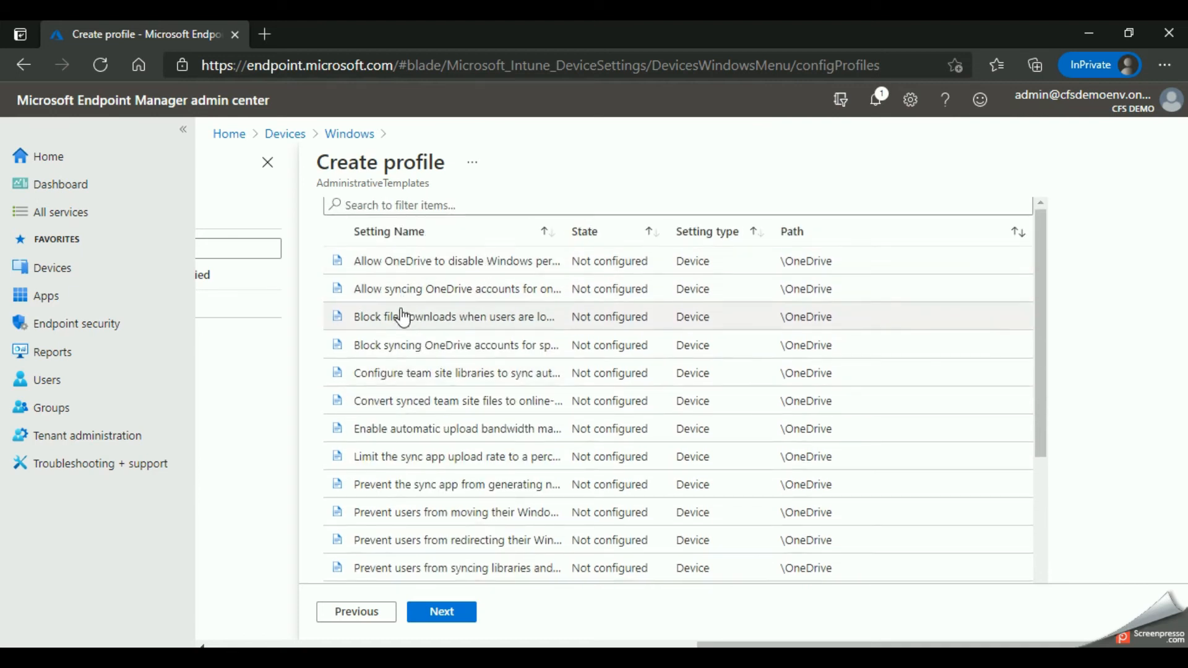
pyautogui.moveTo(564, 229); pyautogui.dragTo(742, 232)
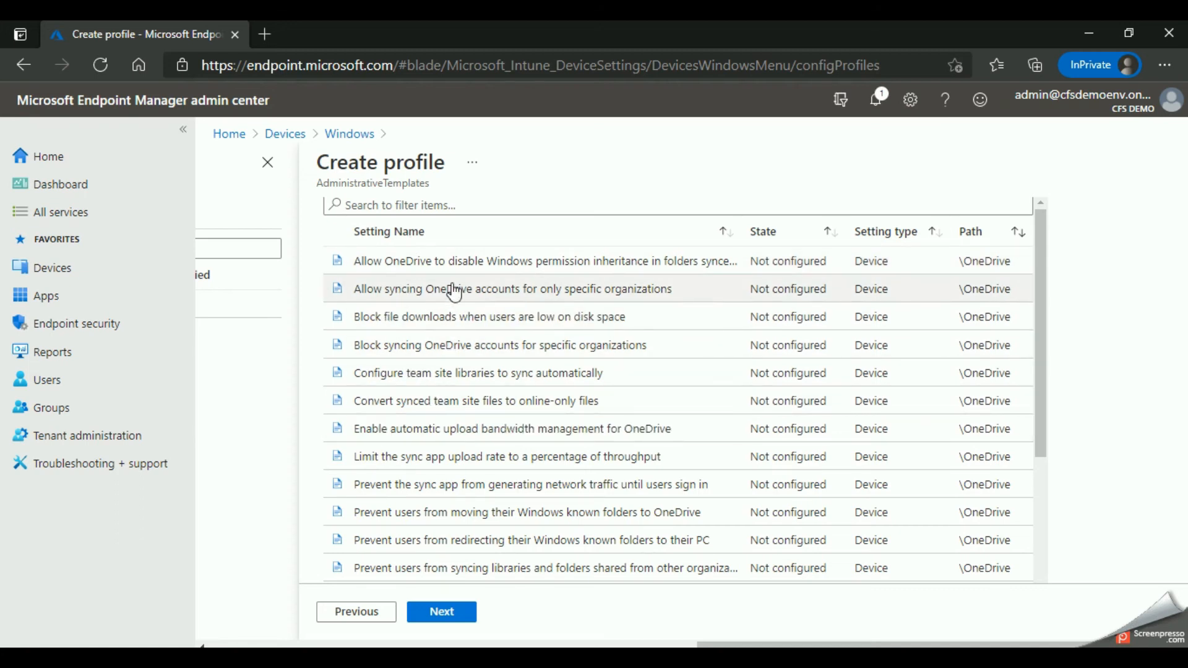
pyautogui.scroll(-1, 440, 364)
pyautogui.scroll(-1, 437, 367)
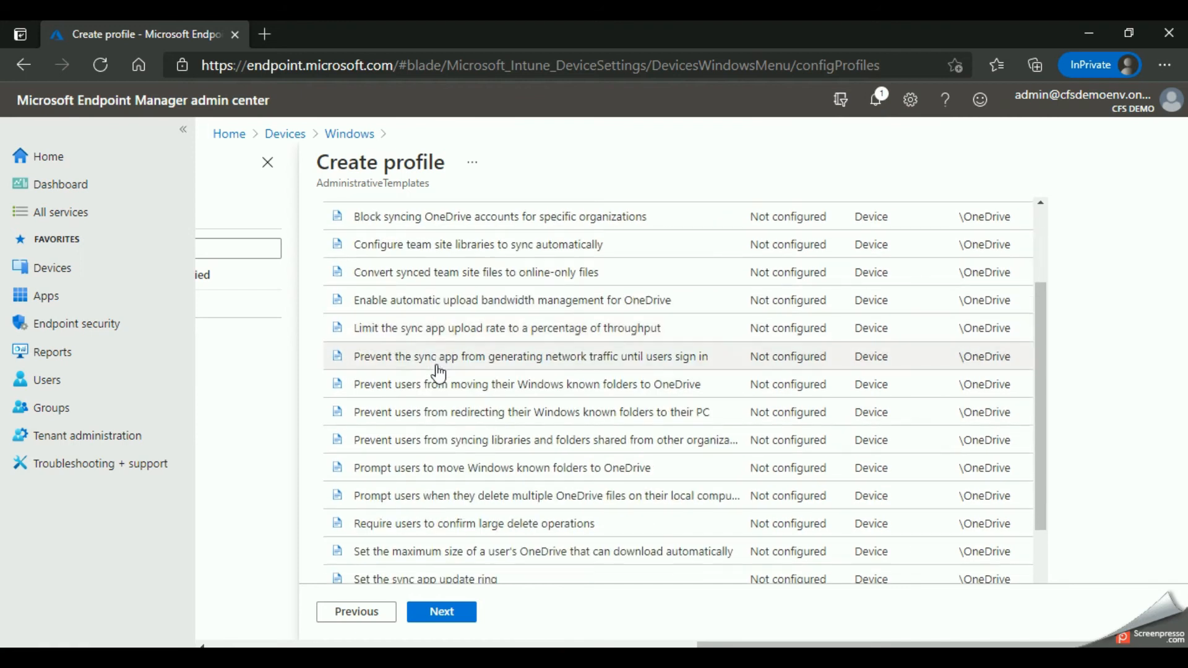
# Step: Enable the Use OneDrive Files On-Demand setting
pyautogui.scroll(-1, 434, 402)
pyautogui.scroll(-1, 432, 433)
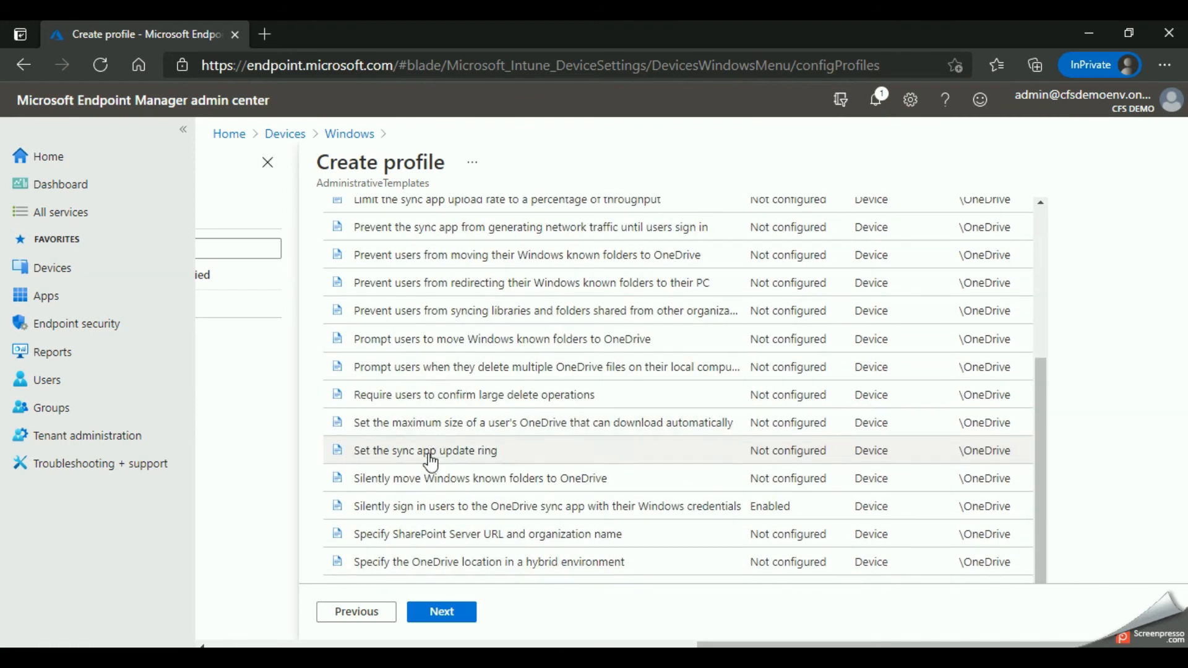
pyautogui.scroll(-1, 436, 507)
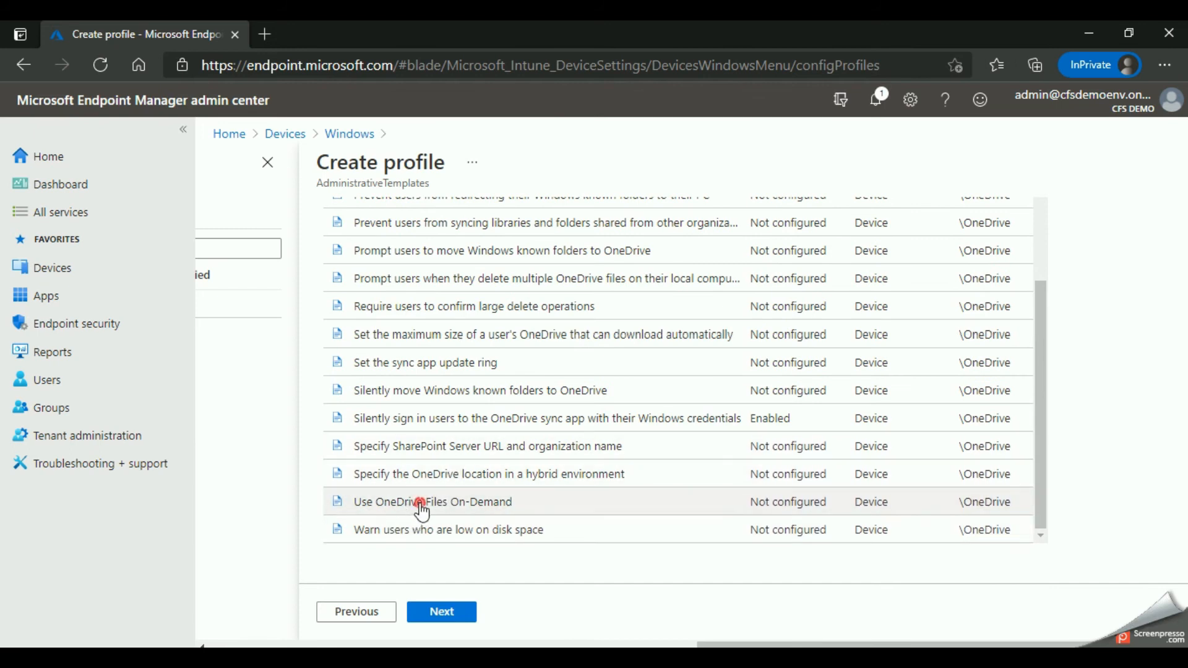
pyautogui.click(420, 504)
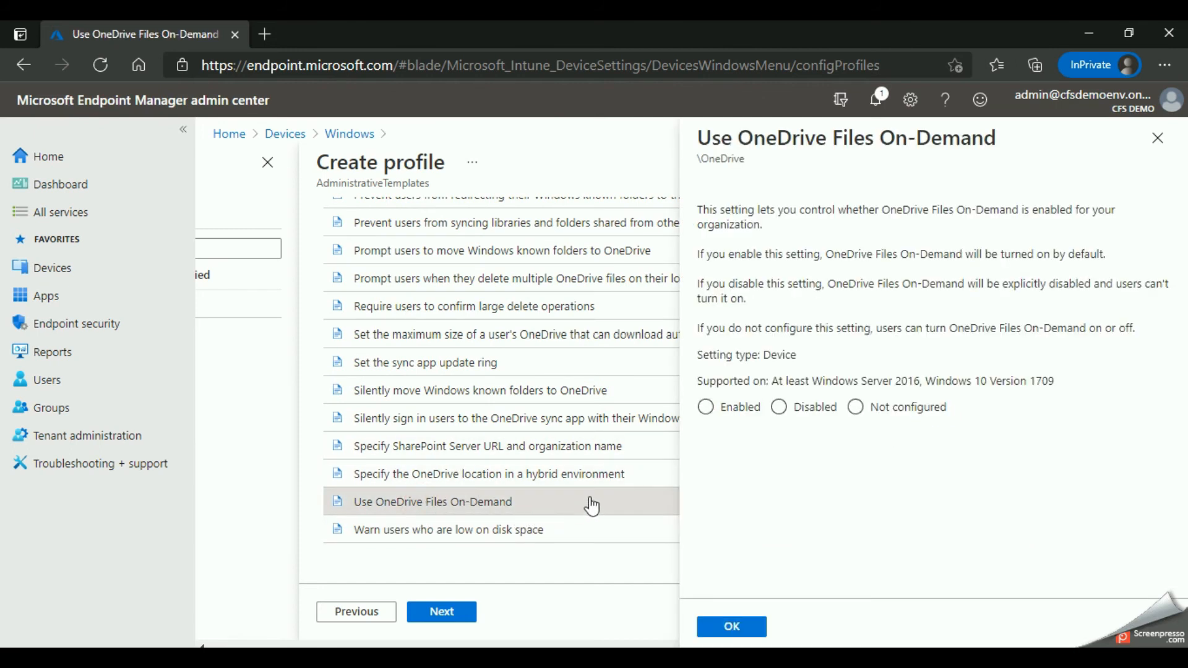
pyautogui.click(706, 407)
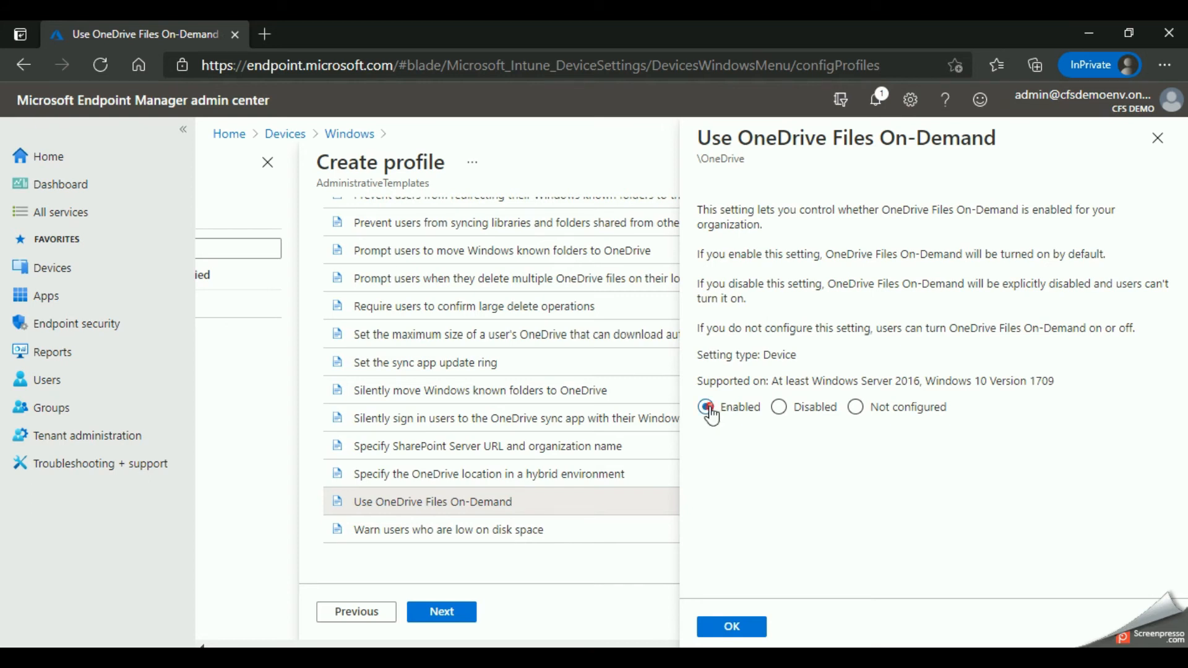
pyautogui.click(731, 627)
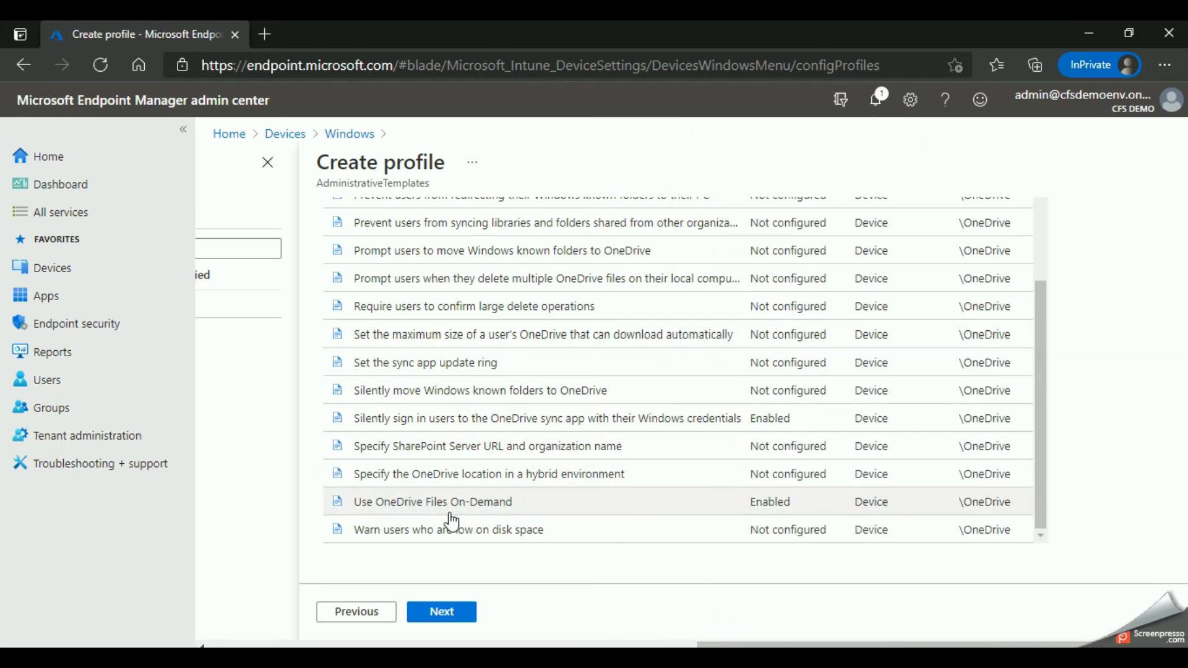
# Step: Review the description of the setting for the maximum size of a user's OneDrive that can download automatically, and close it without changes
pyautogui.scroll(1, 462, 537)
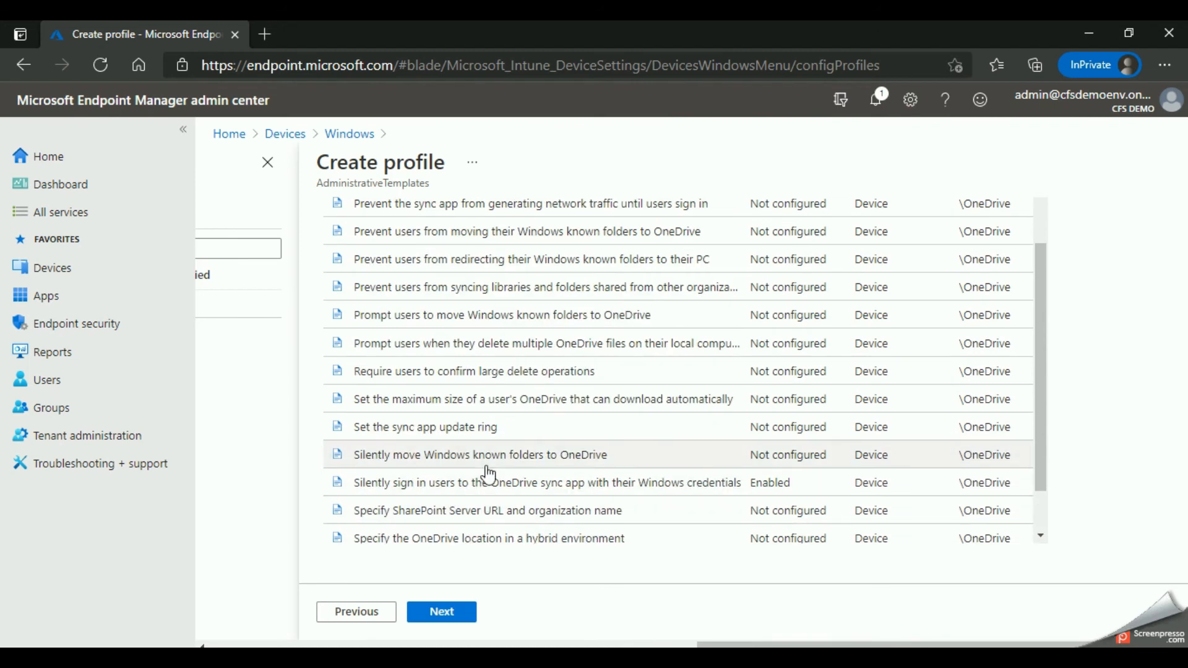
pyautogui.scroll(-1, 489, 474)
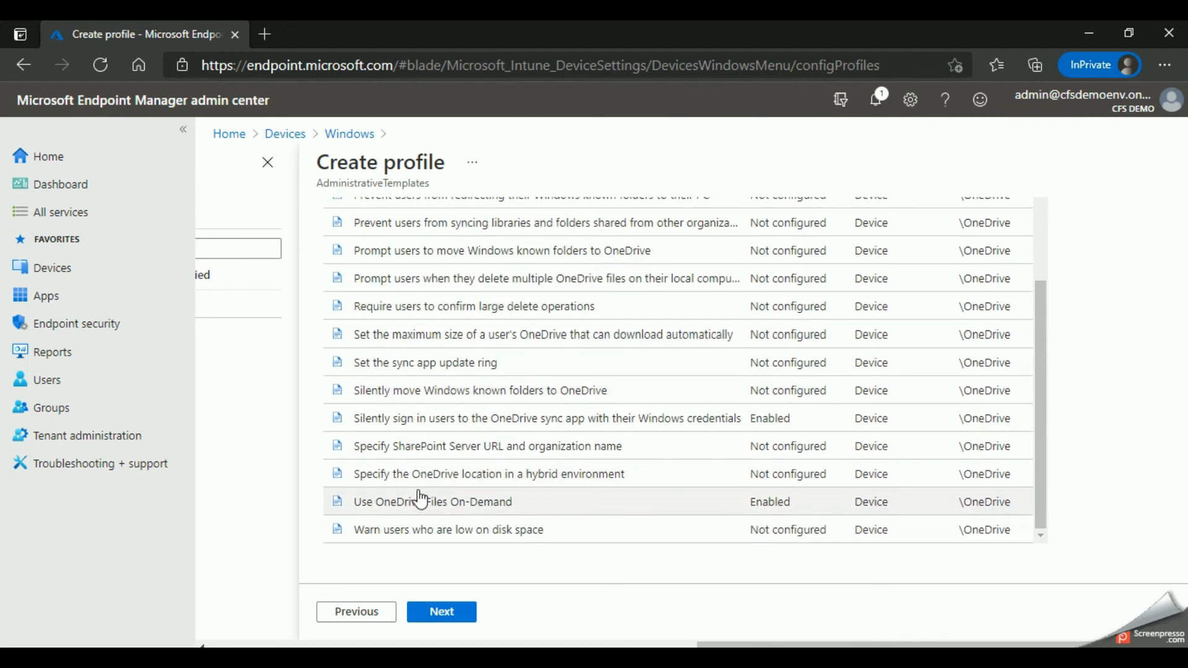
pyautogui.scroll(1, 535, 467)
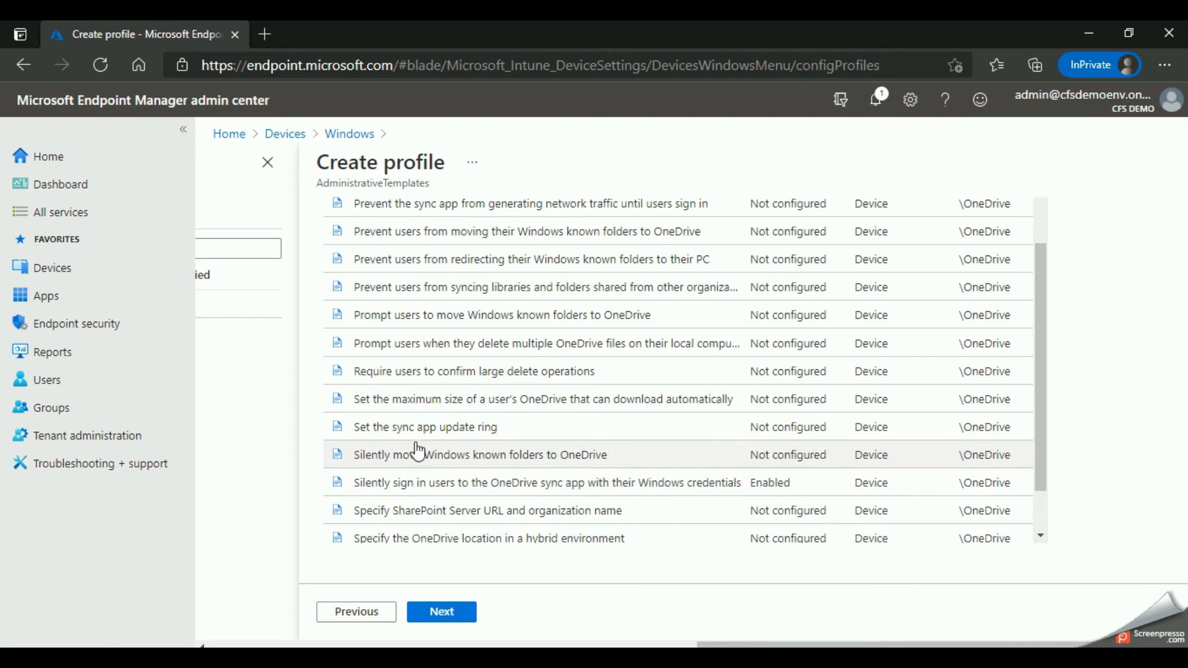
pyautogui.scroll(1, 408, 440)
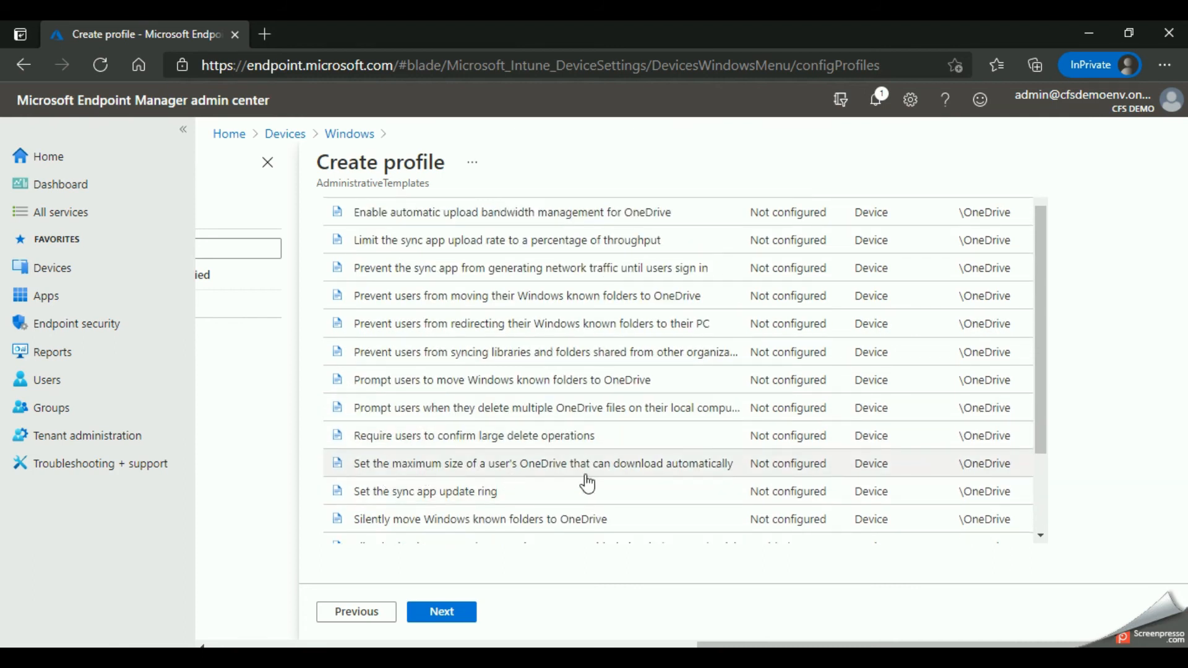
pyautogui.click(543, 469)
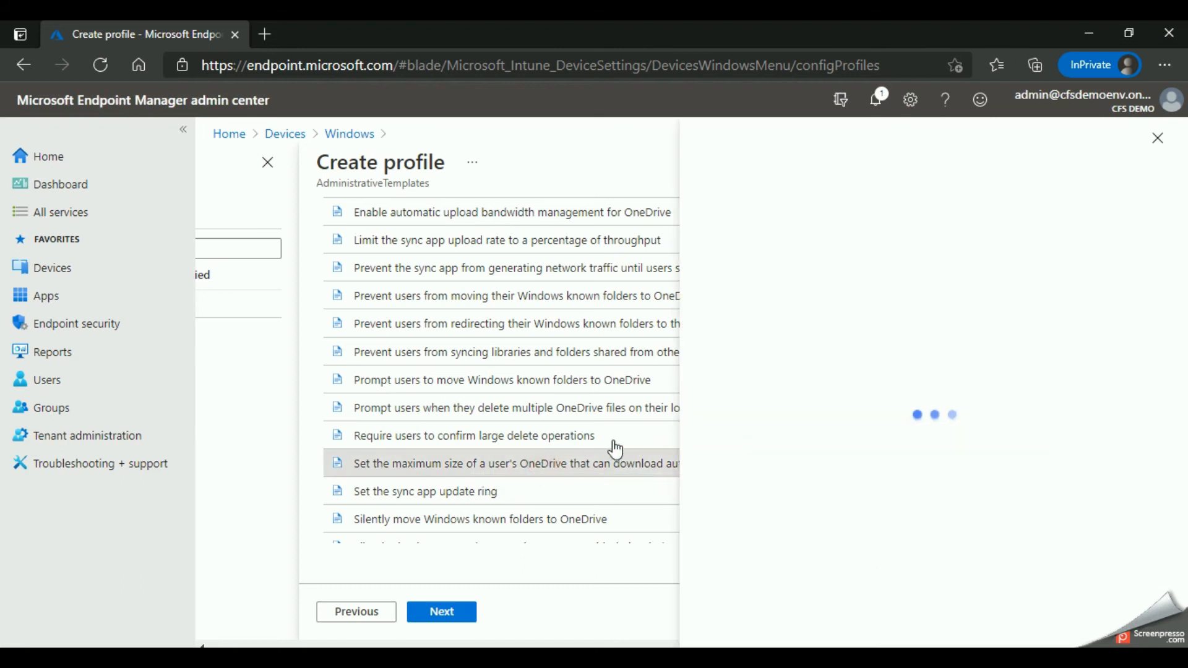
pyautogui.scroll(-2, 800, 399)
pyautogui.scroll(1, 818, 427)
pyautogui.scroll(-1, 822, 442)
pyautogui.scroll(1, 846, 409)
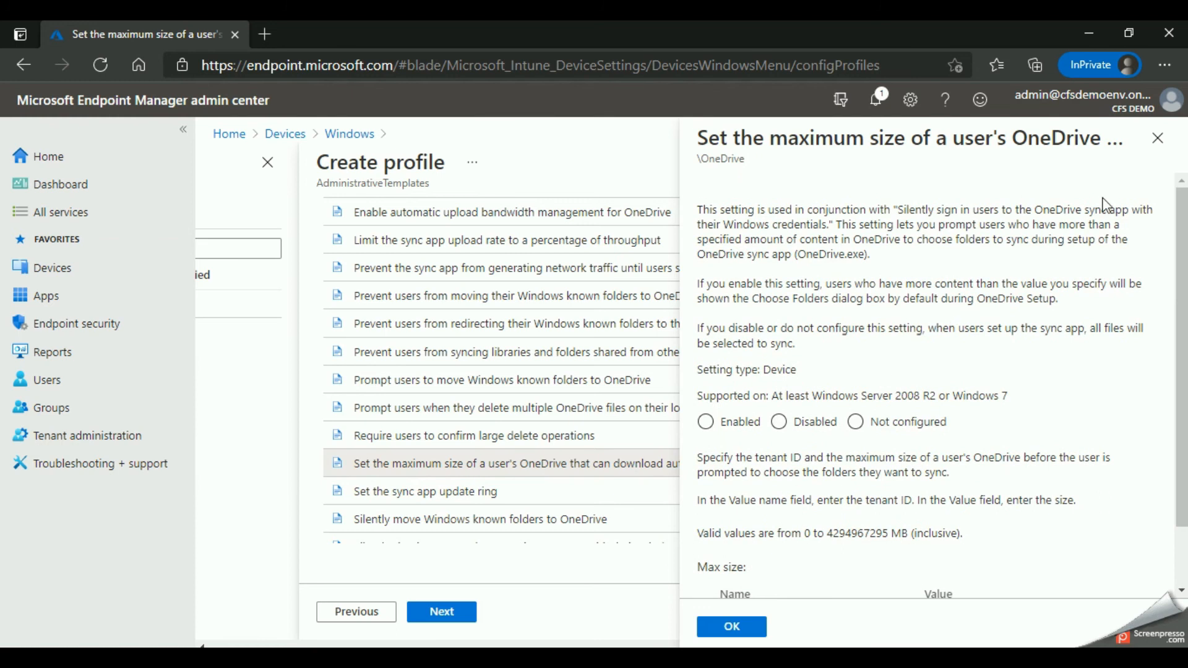
pyautogui.click(1157, 137)
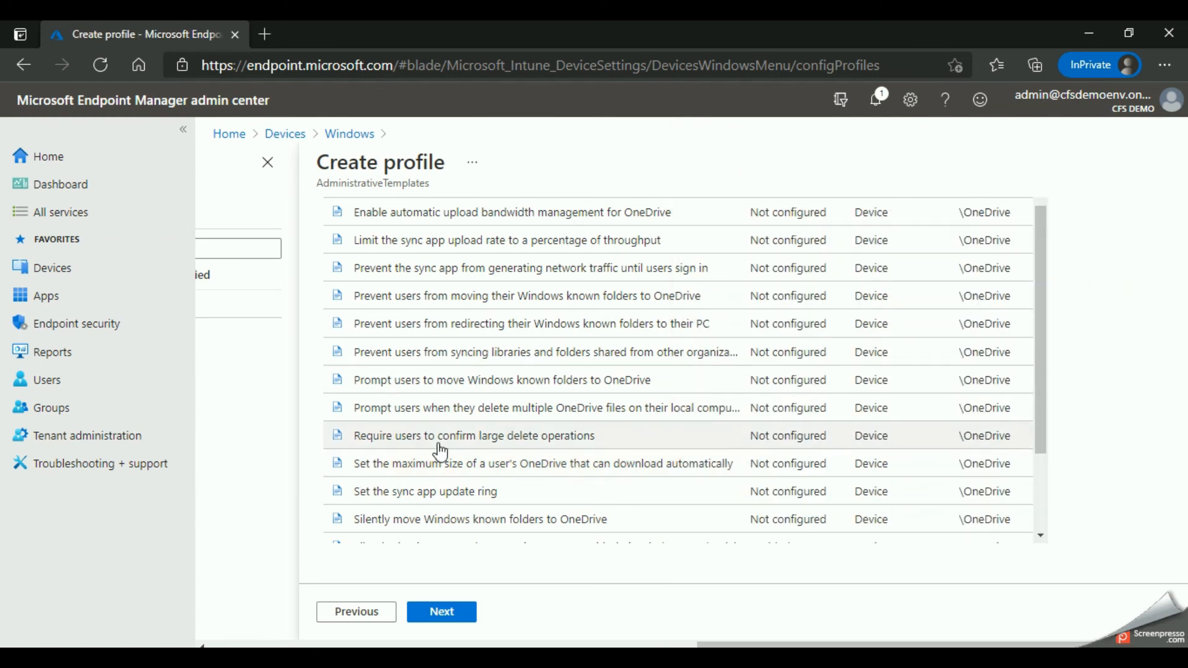
# Step: Look through the OneDrive settings and read the one that prevents users from moving their Windows known folders to OneDrive, leaving it unconfigured
pyautogui.scroll(1, 456, 451)
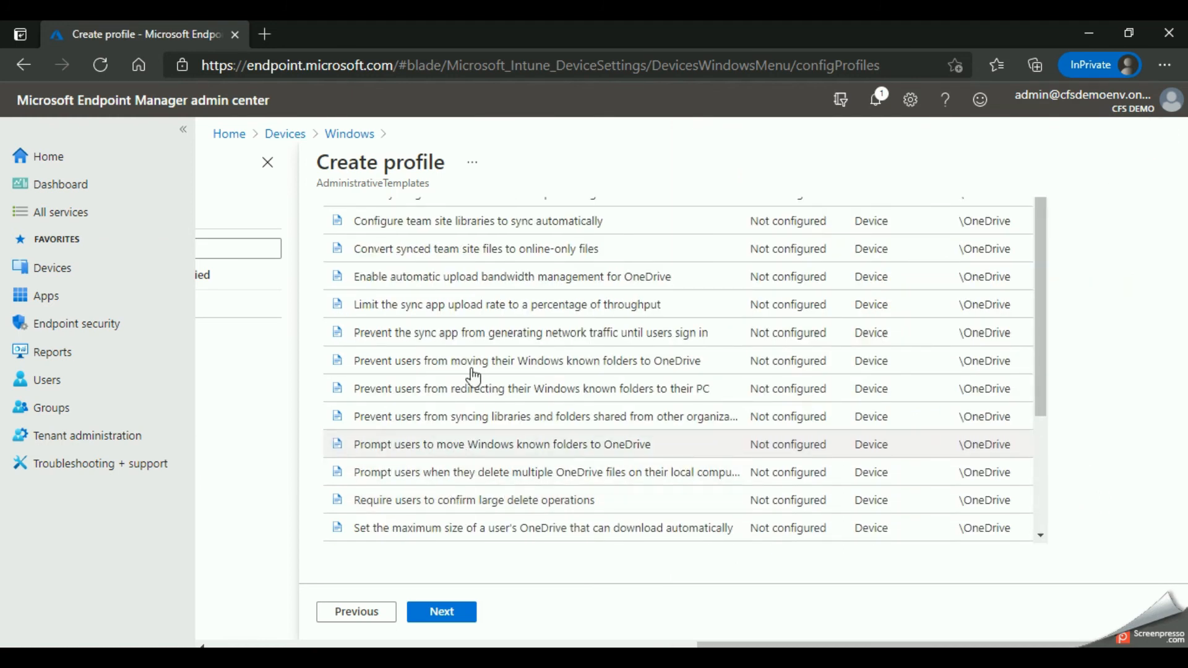
pyautogui.scroll(1, 427, 245)
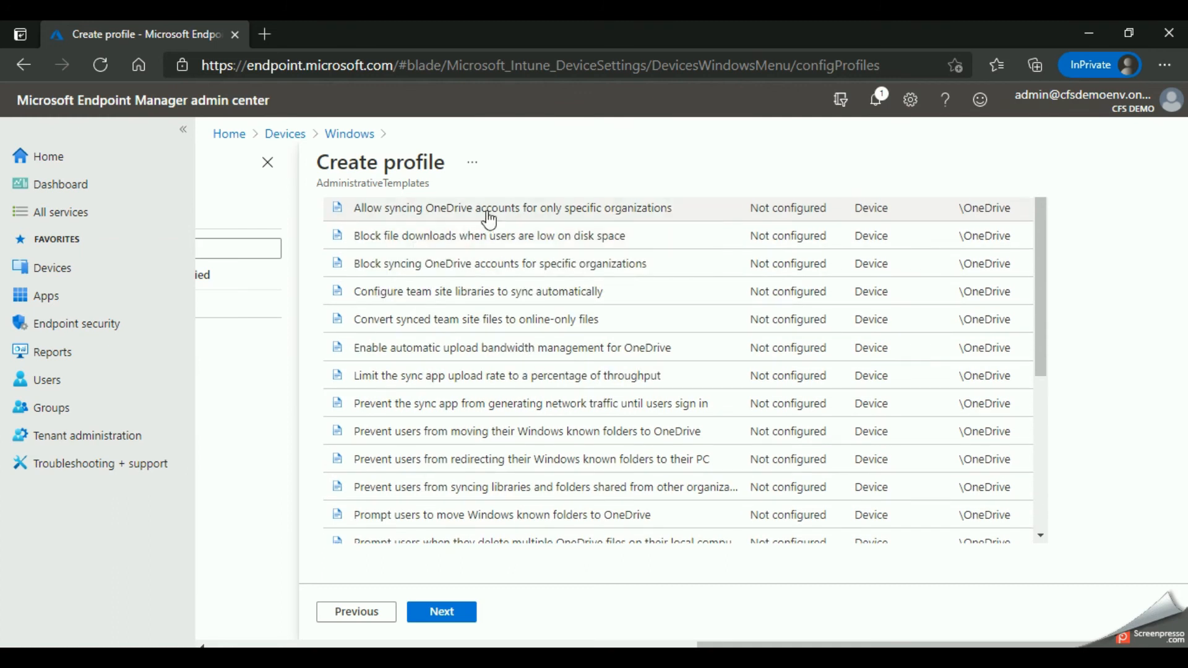
pyautogui.scroll(3, 430, 247)
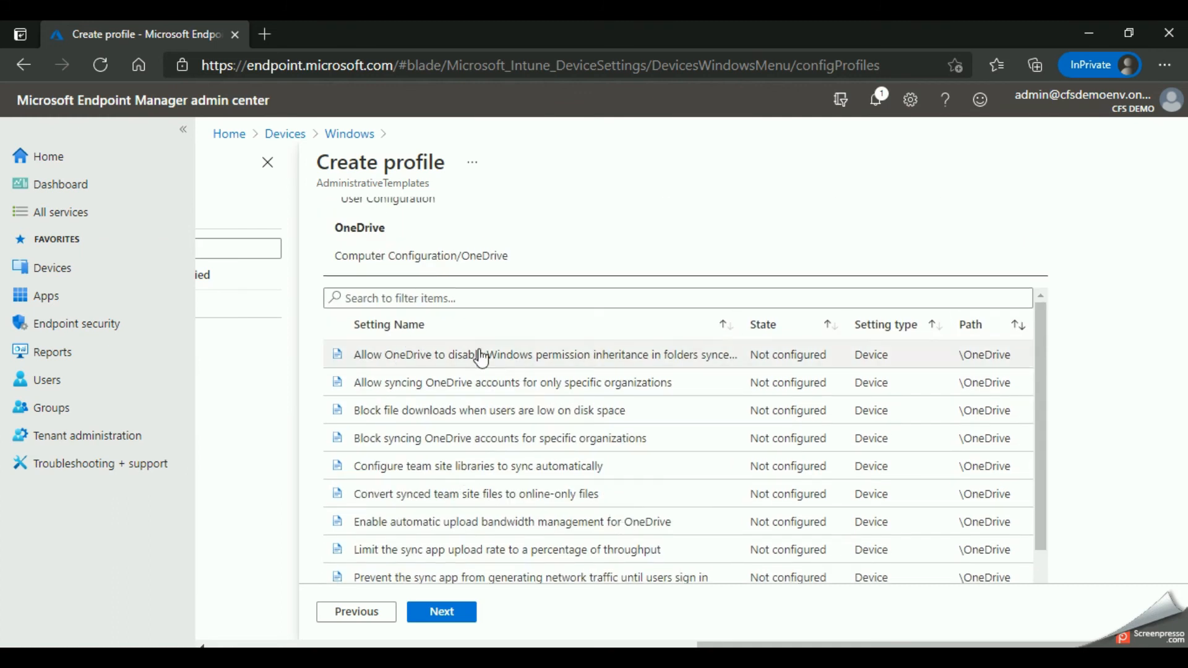
pyautogui.scroll(-2, 445, 389)
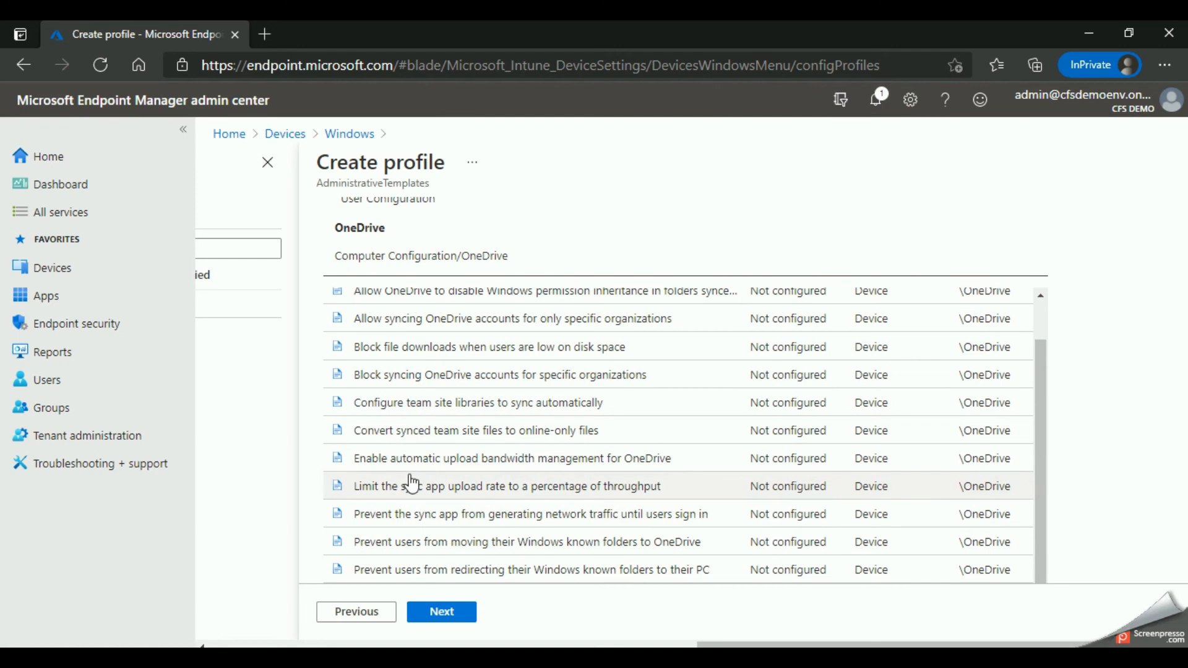
pyautogui.scroll(-2, 495, 433)
pyautogui.scroll(-2, 454, 424)
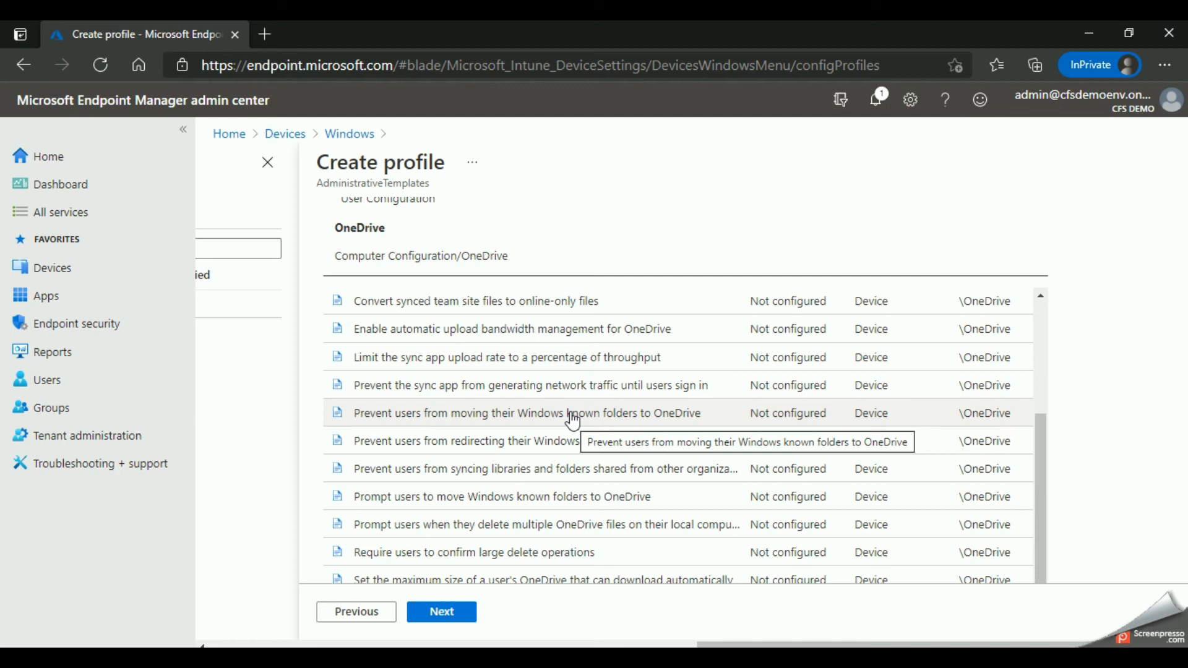
pyautogui.click(458, 413)
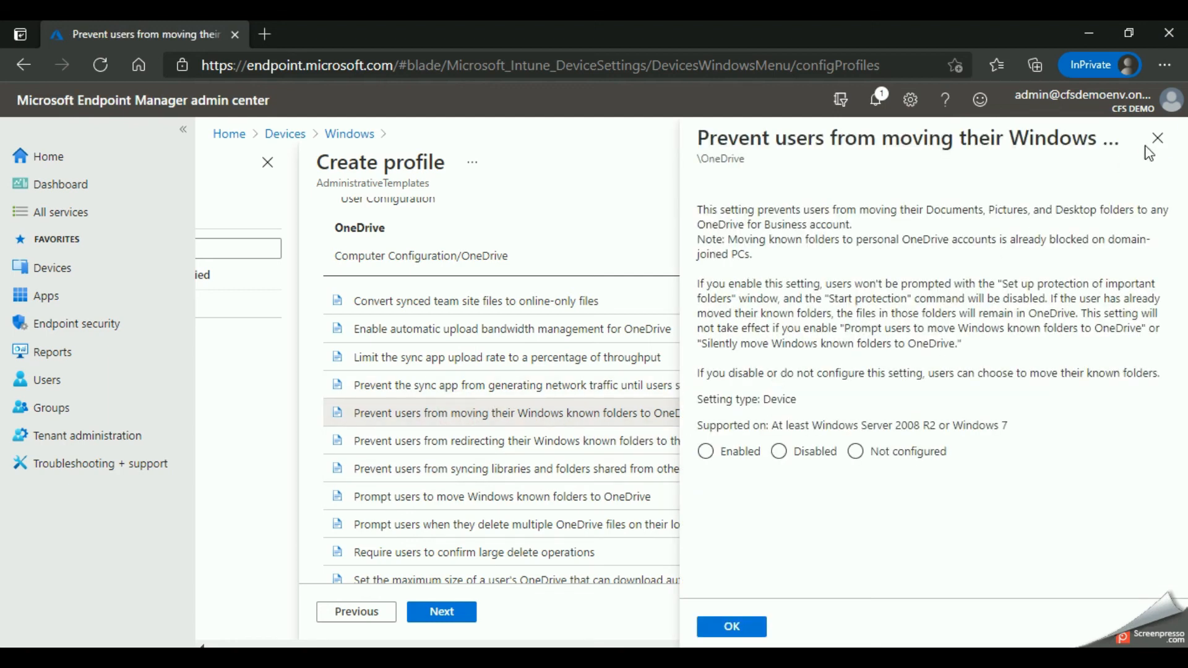
pyautogui.click(1156, 139)
# Step: Set Prompt users to move Windows known folders to OneDrive to Enabled and make its Tenant ID field ready for entry
pyautogui.scroll(-2, 433, 433)
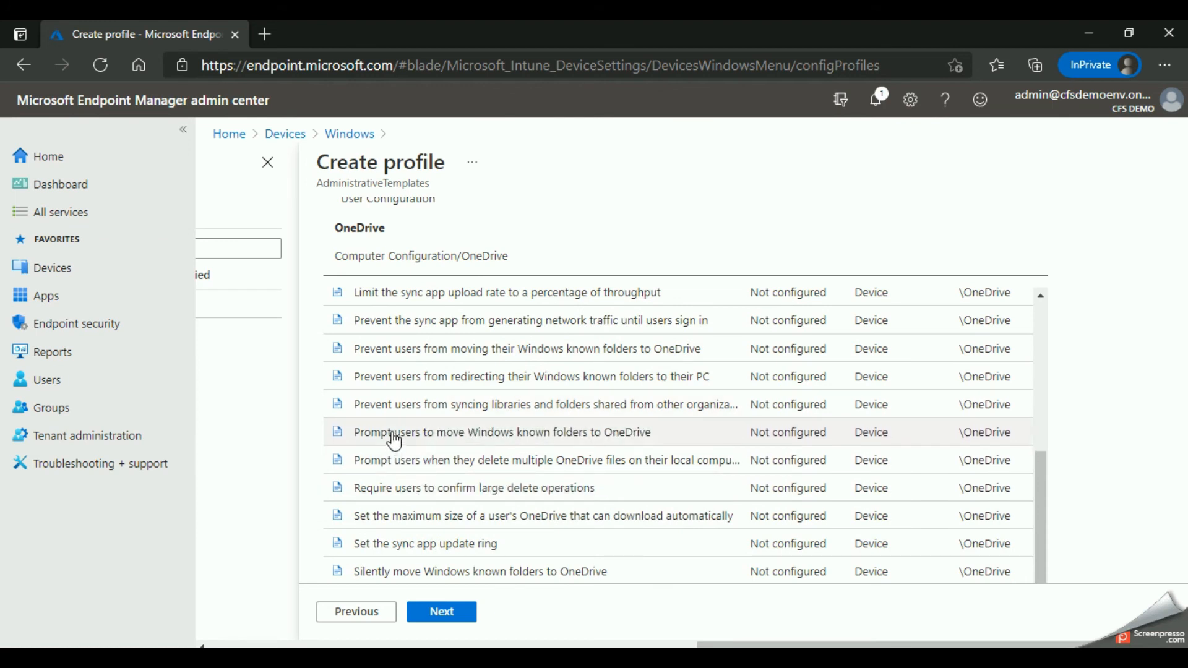
pyautogui.click(554, 432)
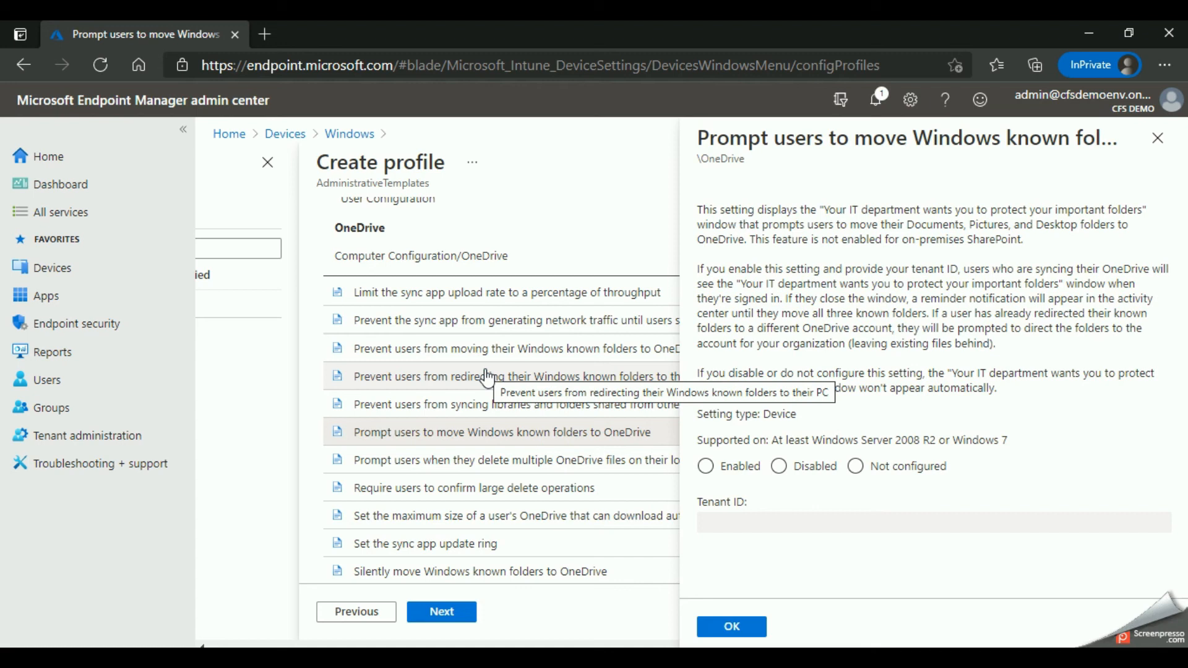
pyautogui.click(710, 471)
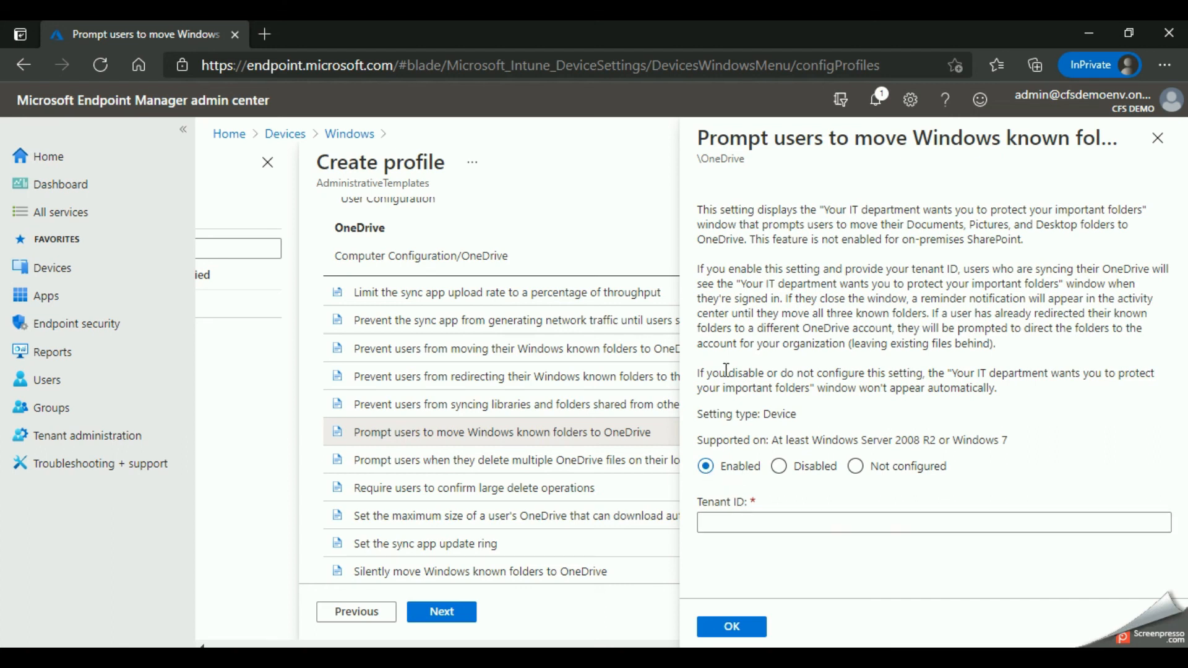
pyautogui.click(746, 521)
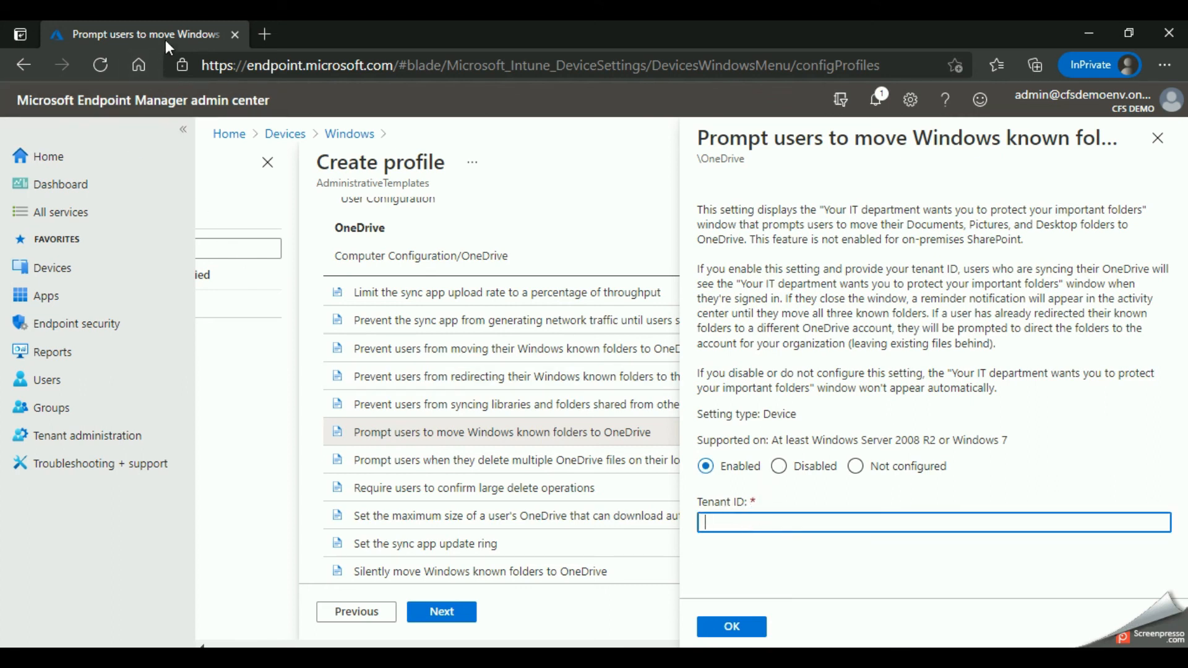
# Step: Open the Azure portal at portal.azure.com in a new browser tab
pyautogui.click(264, 36)
pyautogui.write('portal.azure.com')
pyautogui.press('Return')
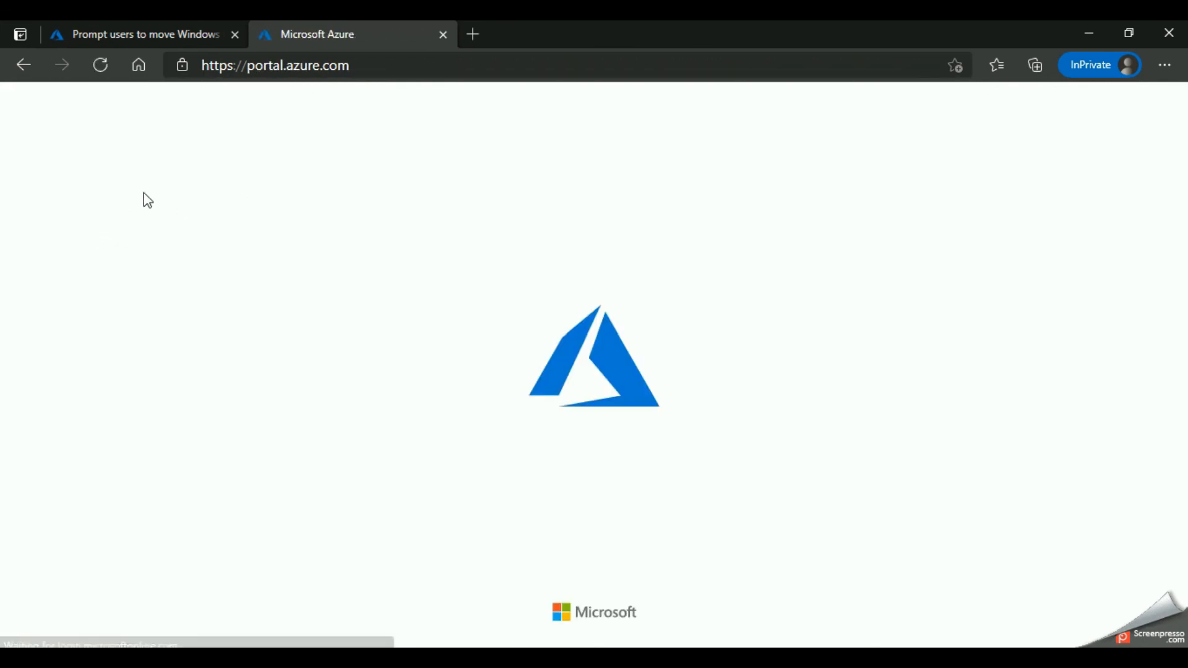
# Step: Search the portal for "tenant", open Tenant properties and copy the Tenant ID
pyautogui.click(232, 99)
pyautogui.write('tenant')
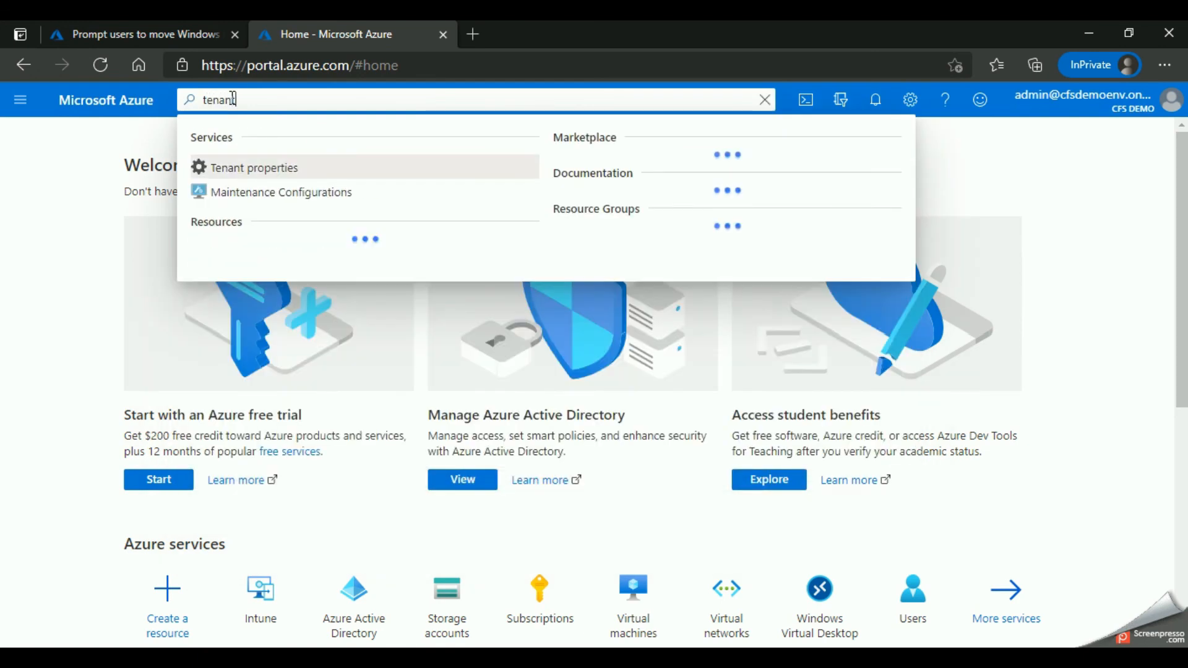
pyautogui.click(229, 167)
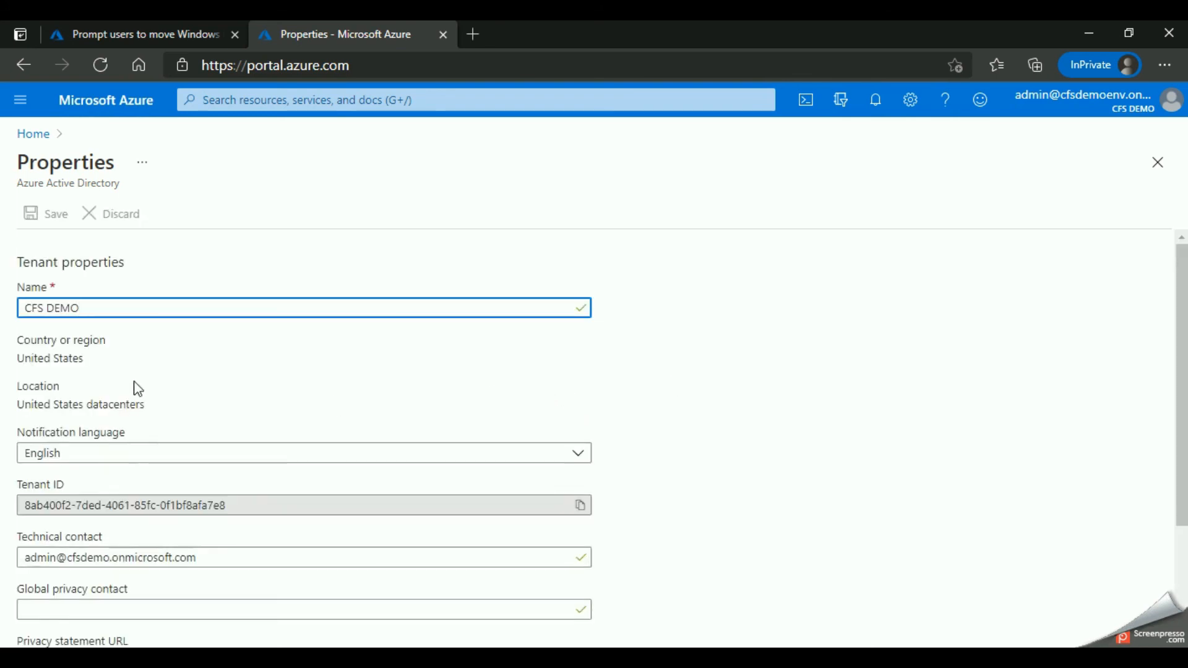
pyautogui.scroll(-1, 138, 388)
pyautogui.click(581, 441)
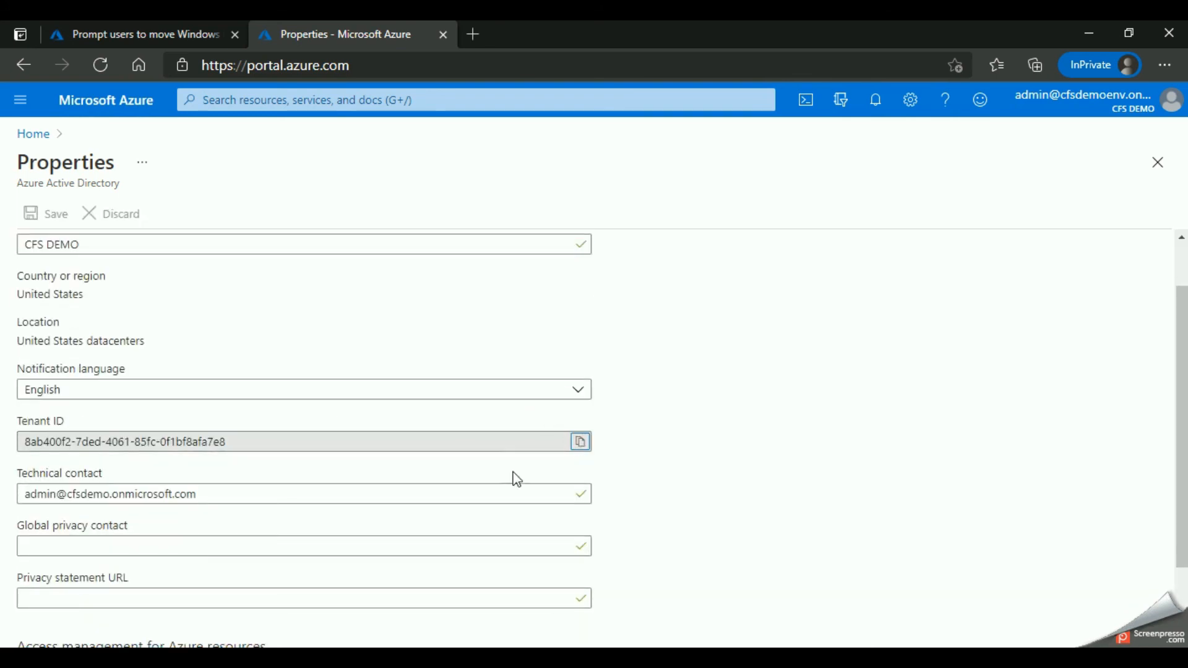
# Step: Return to the Endpoint Manager tab, paste the copied tenant ID into the known-folder prompt setting and save the setting
pyautogui.click(104, 25)
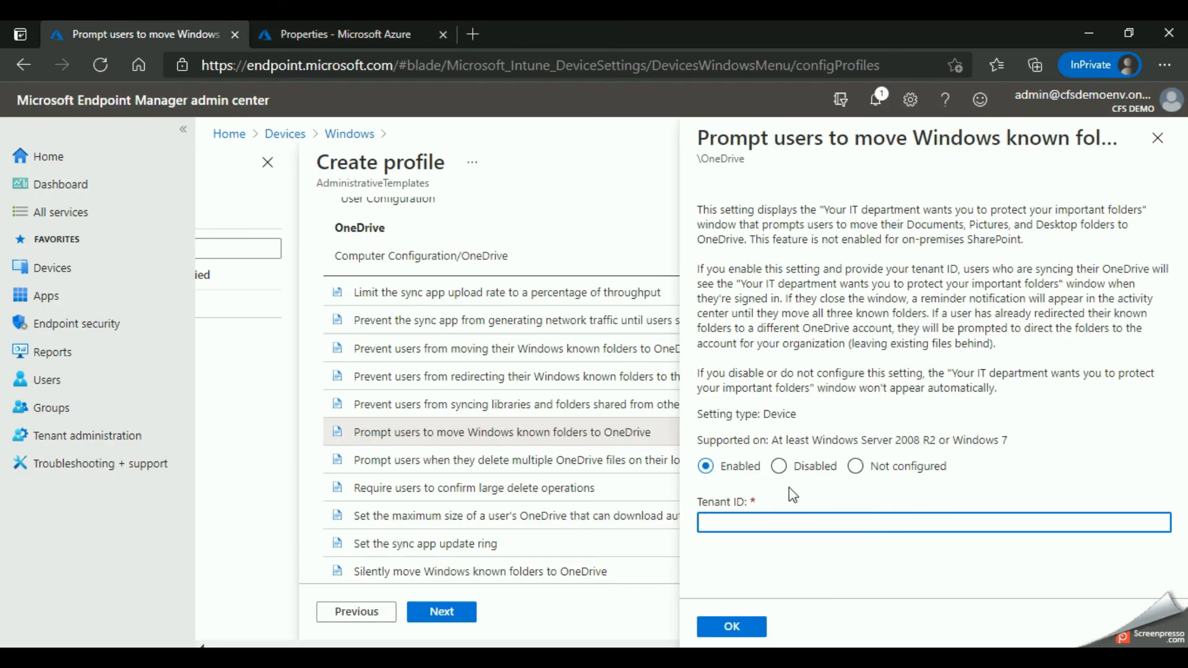
pyautogui.click(769, 519)
pyautogui.hotkey('ctrl', 'v')
pyautogui.click(732, 626)
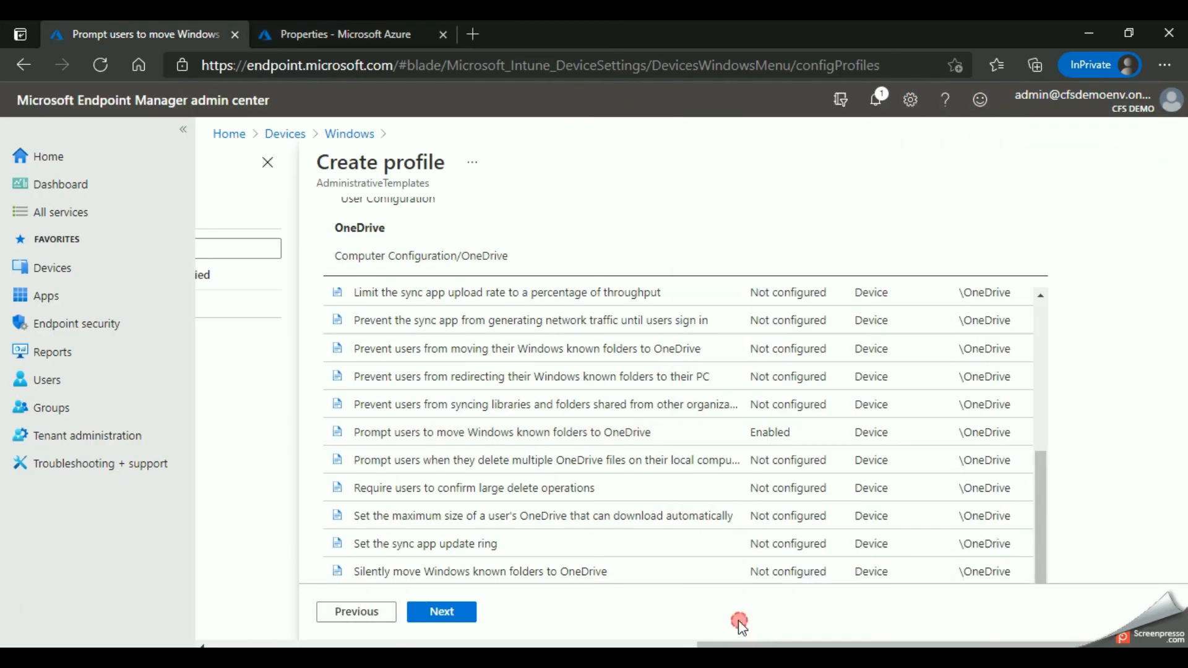
# Step: Finish the OneDrive configuration settings, keep the Default scope tag and proceed to the profile's assignments
pyautogui.scroll(2, 470, 442)
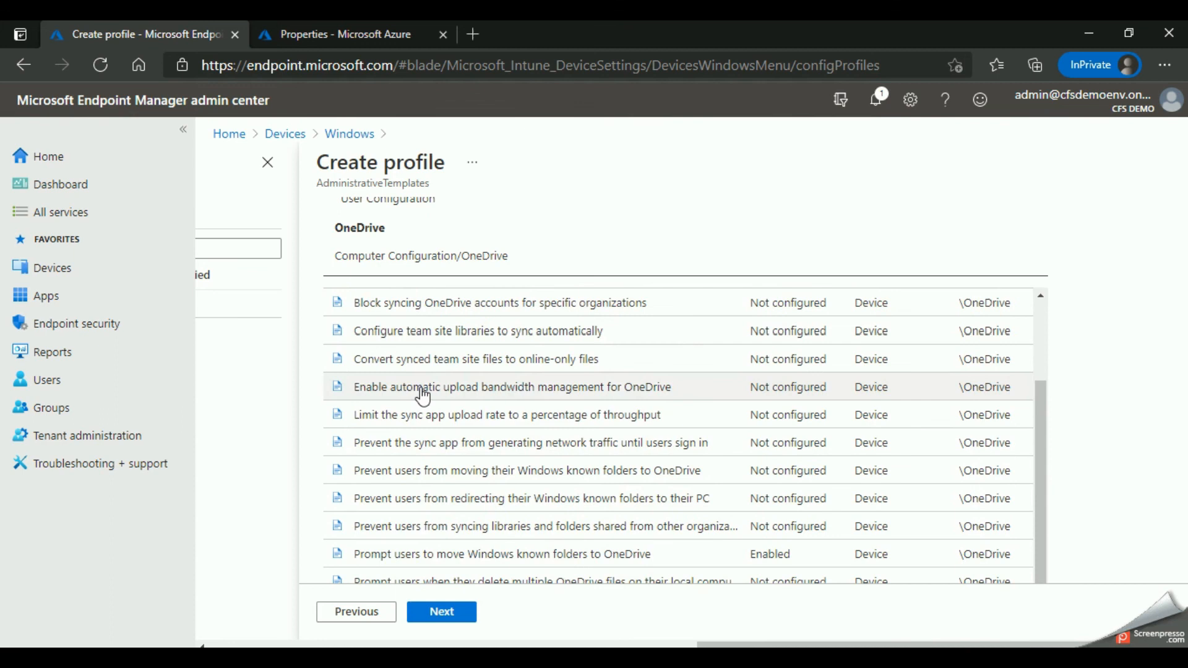
pyautogui.scroll(2, 424, 398)
pyautogui.scroll(-2, 485, 384)
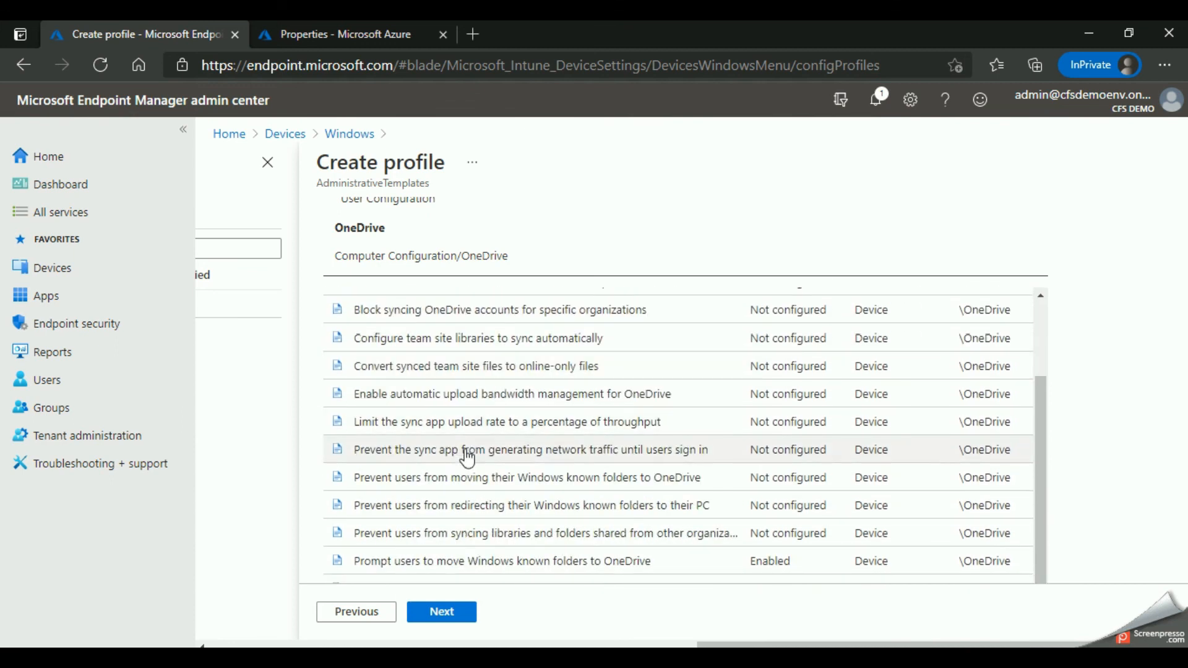
pyautogui.scroll(-1, 467, 458)
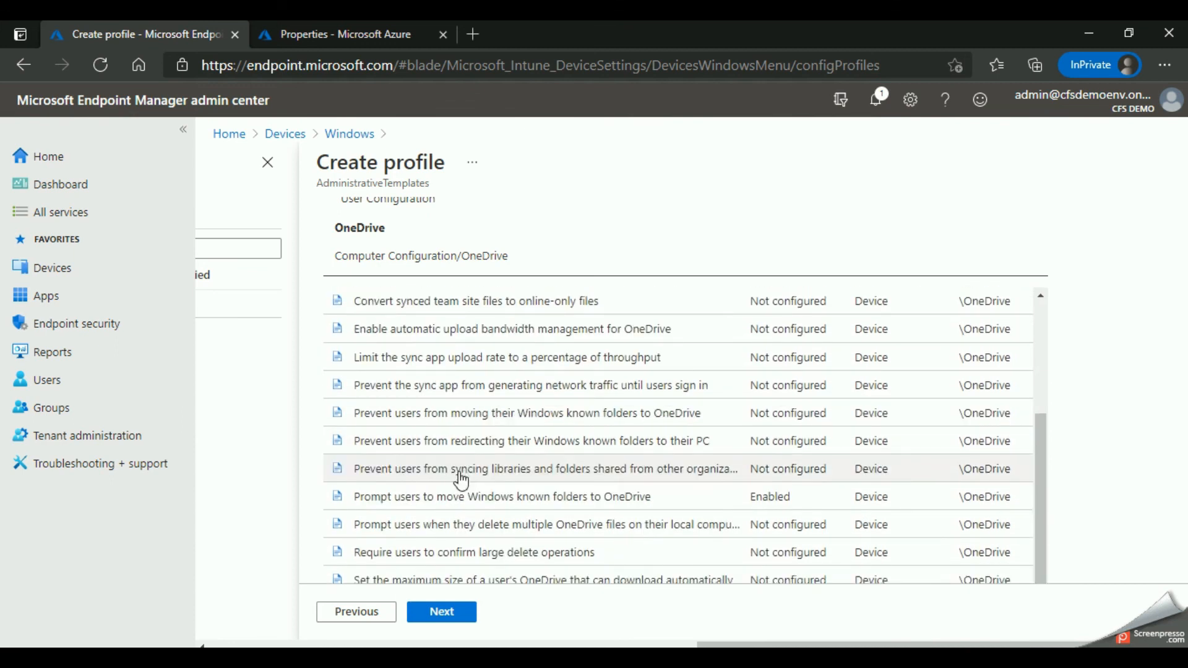
pyautogui.click(458, 614)
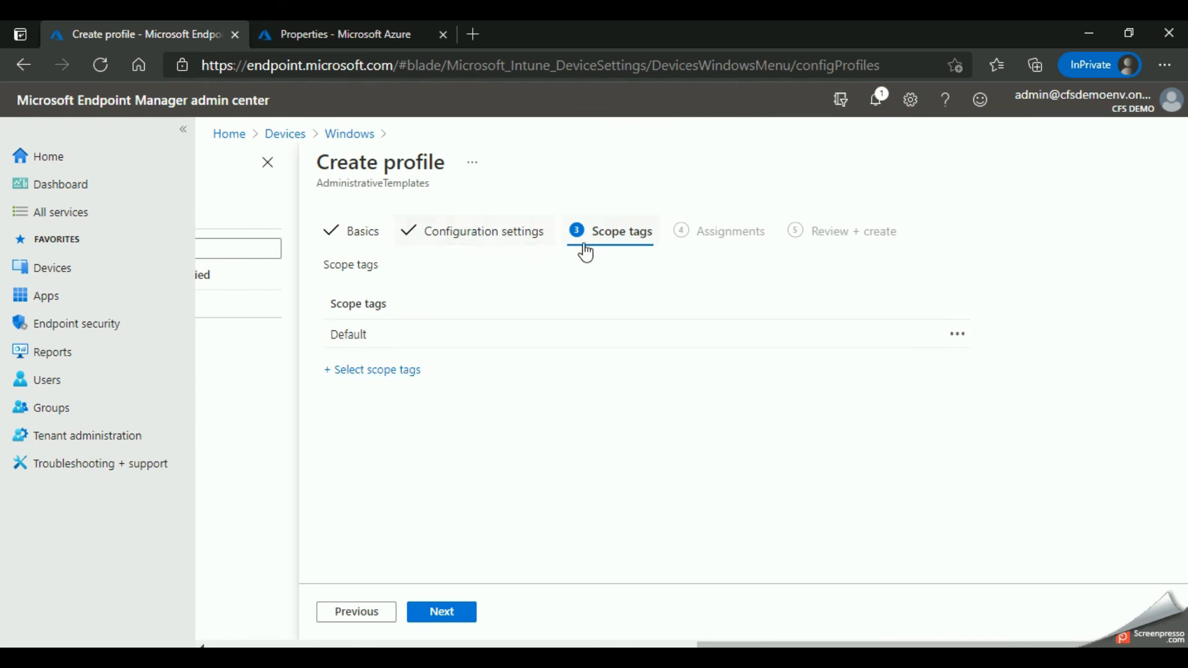
pyautogui.click(444, 613)
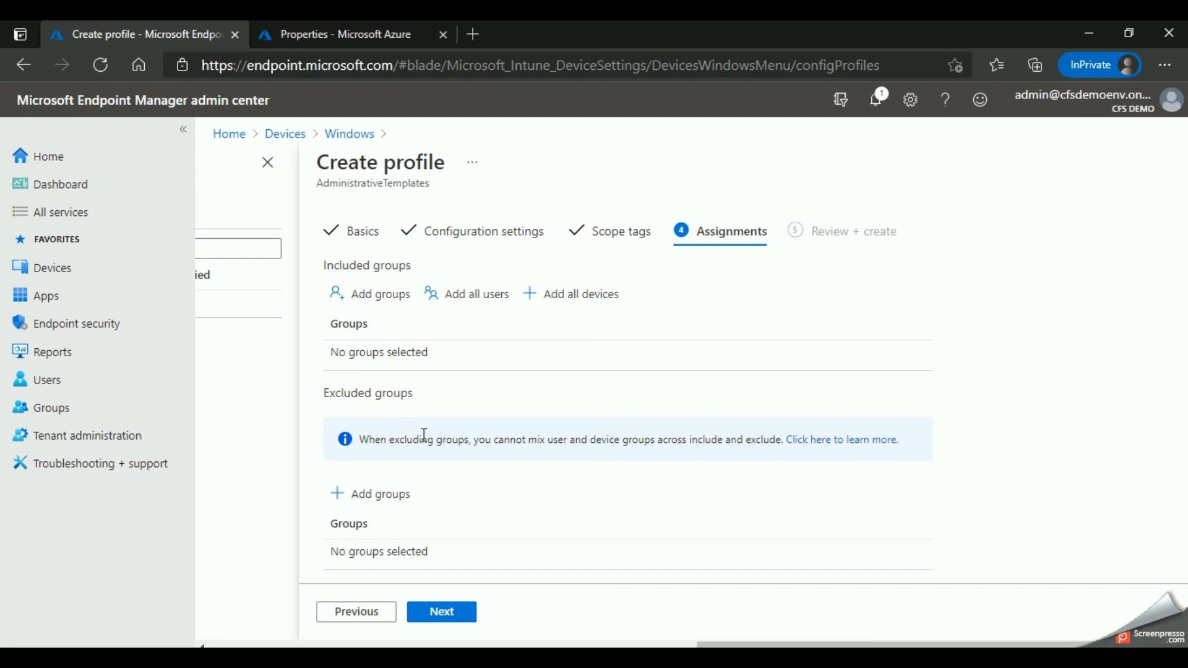
# Step: Assign the profile to the SecGrp group as an included group and proceed to the review
pyautogui.scroll(-1, 417, 429)
pyautogui.scroll(1, 396, 433)
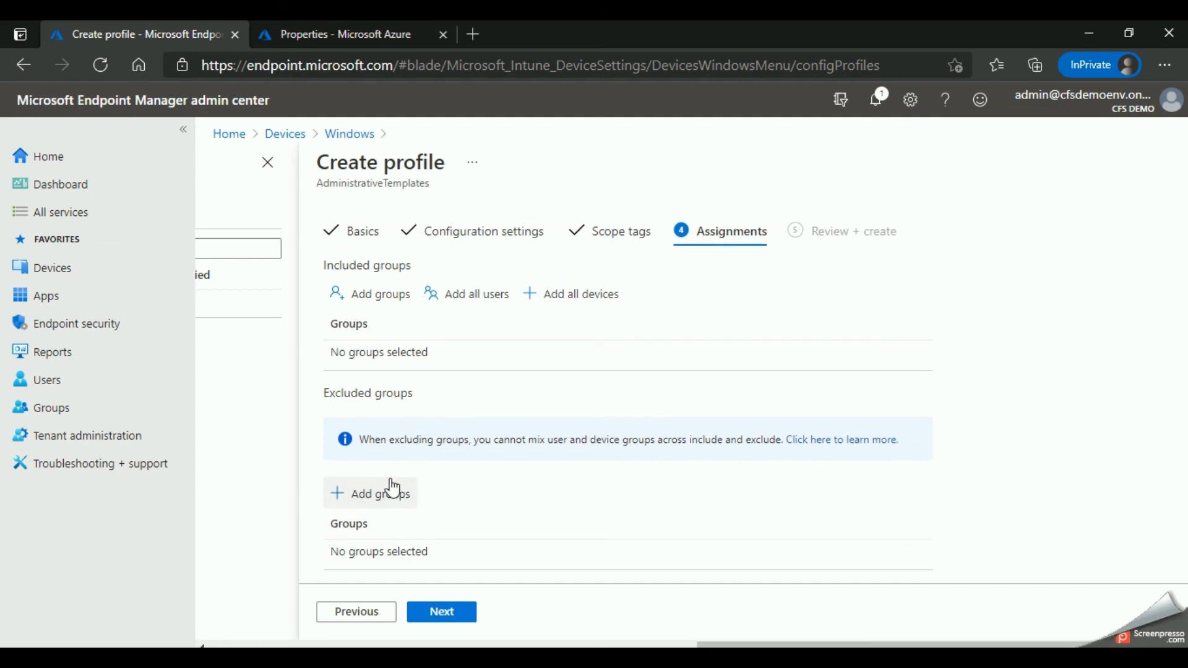
pyautogui.click(379, 297)
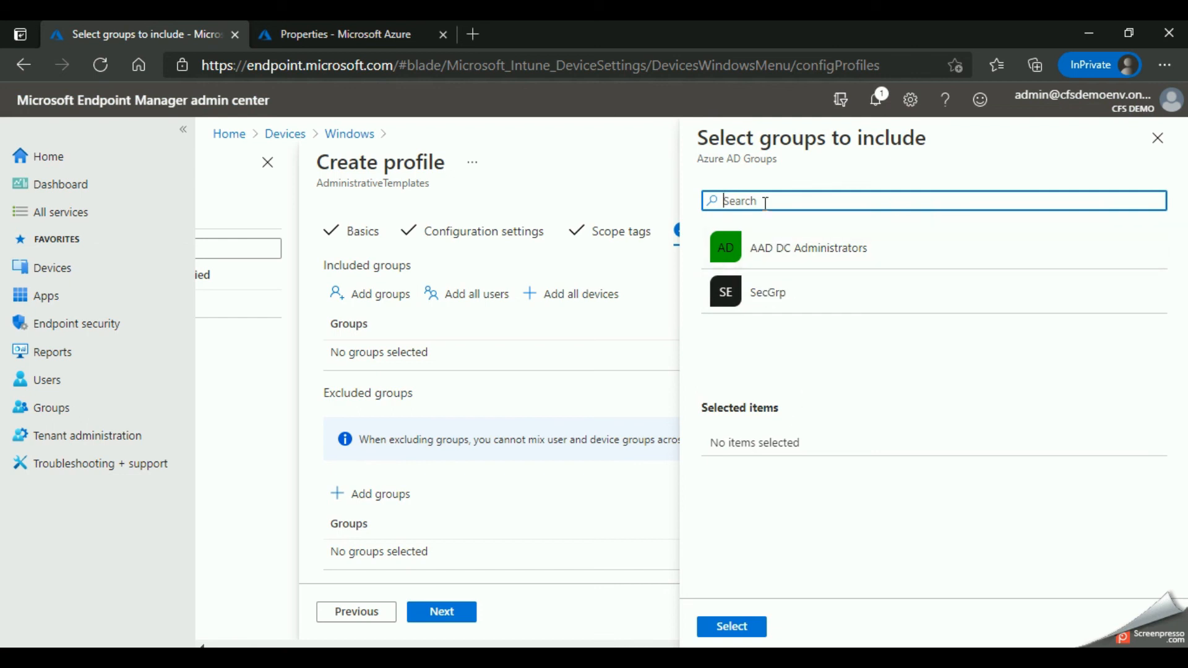
pyautogui.click(775, 296)
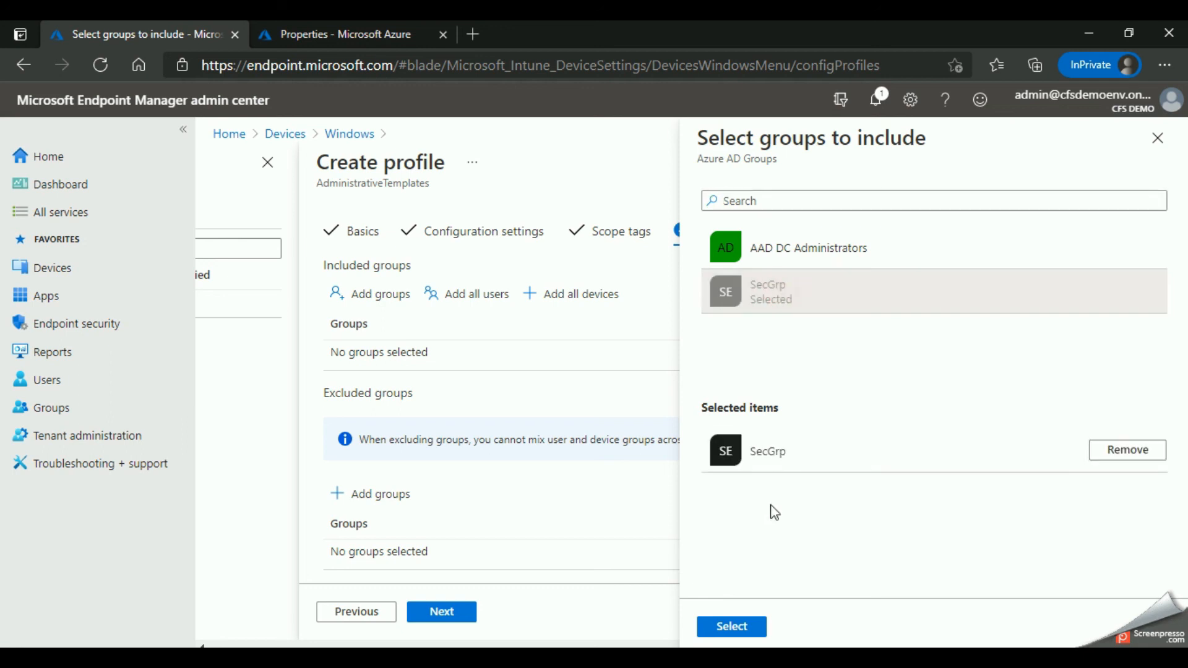
pyautogui.click(744, 626)
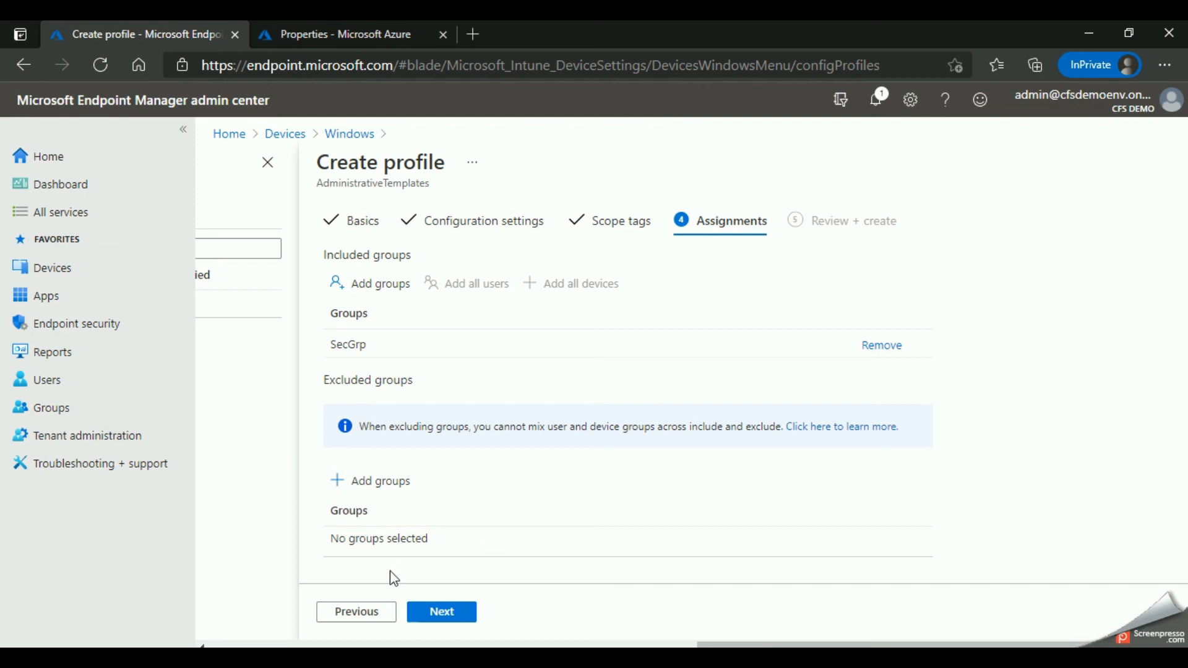
pyautogui.click(442, 613)
# Step: Review the profile's name, OneDrive configuration settings, scope tag and assigned group, and create the profile
pyautogui.scroll(-2, 436, 433)
pyautogui.scroll(2, 437, 384)
pyautogui.moveTo(522, 331); pyautogui.dragTo(710, 337)
pyautogui.scroll(-2, 618, 381)
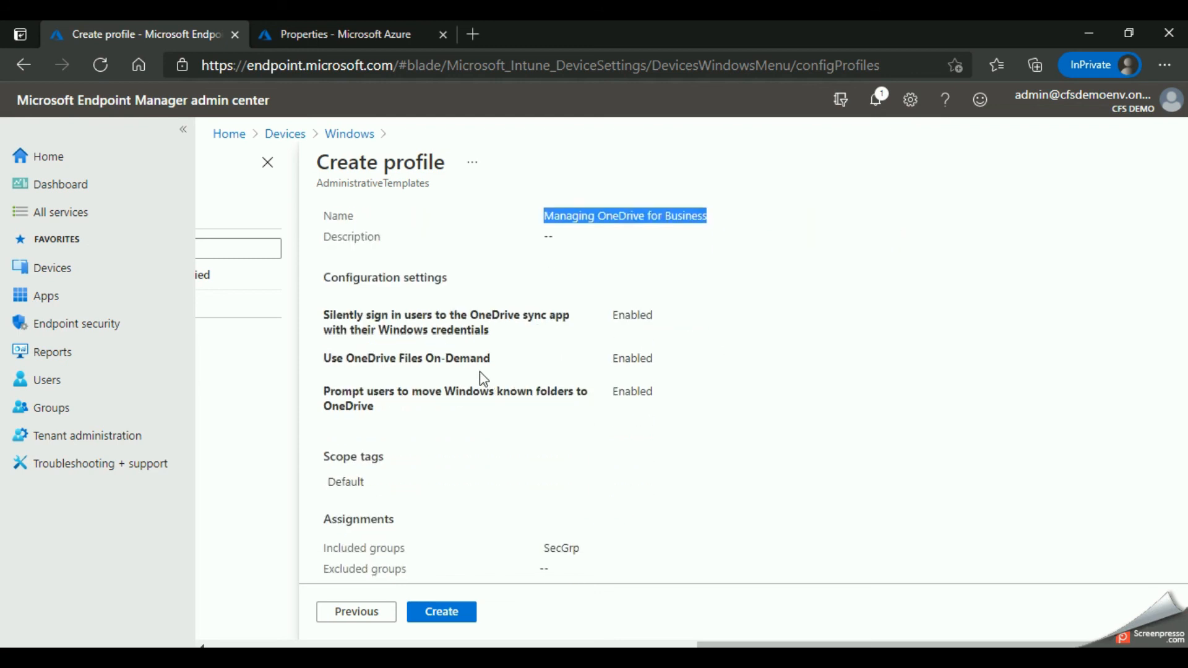
pyautogui.moveTo(385, 317); pyautogui.dragTo(641, 394)
pyautogui.click(641, 395)
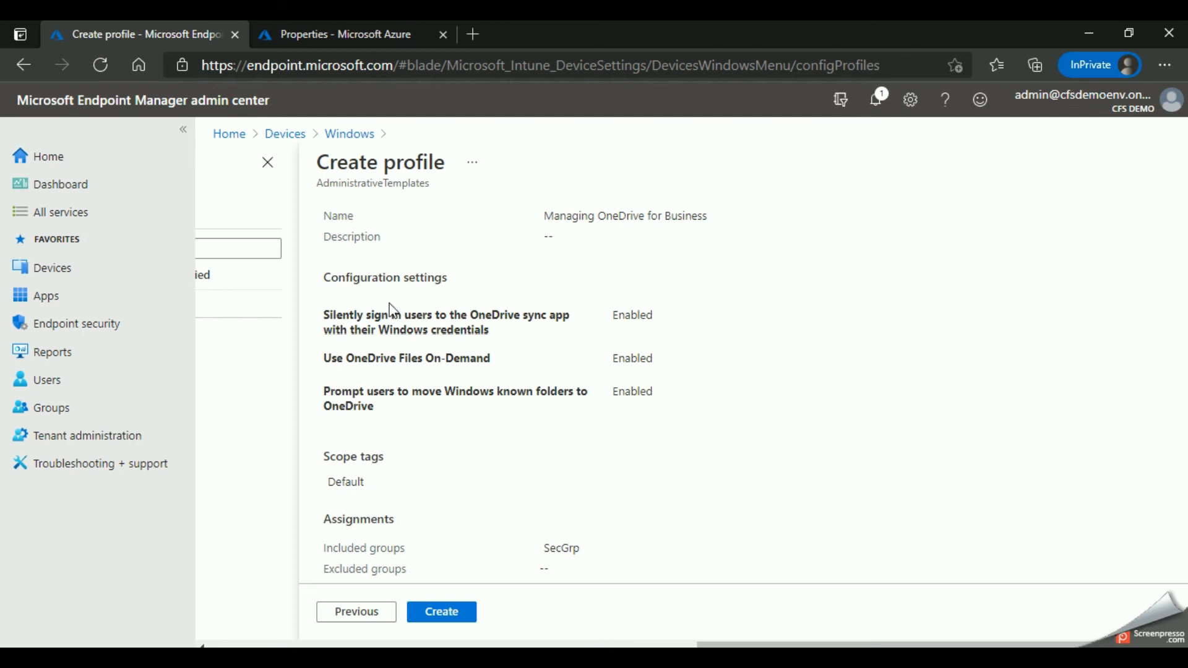
pyautogui.scroll(-1, 392, 309)
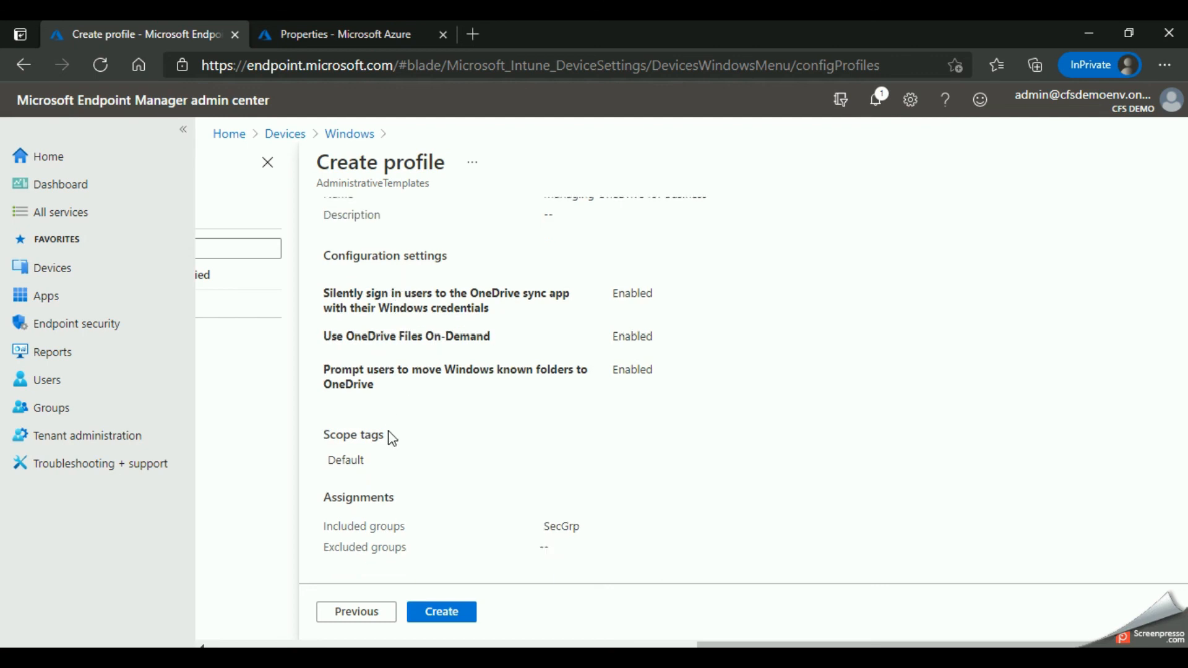
pyautogui.moveTo(340, 525); pyautogui.dragTo(596, 533)
pyautogui.click(595, 531)
pyautogui.click(444, 613)
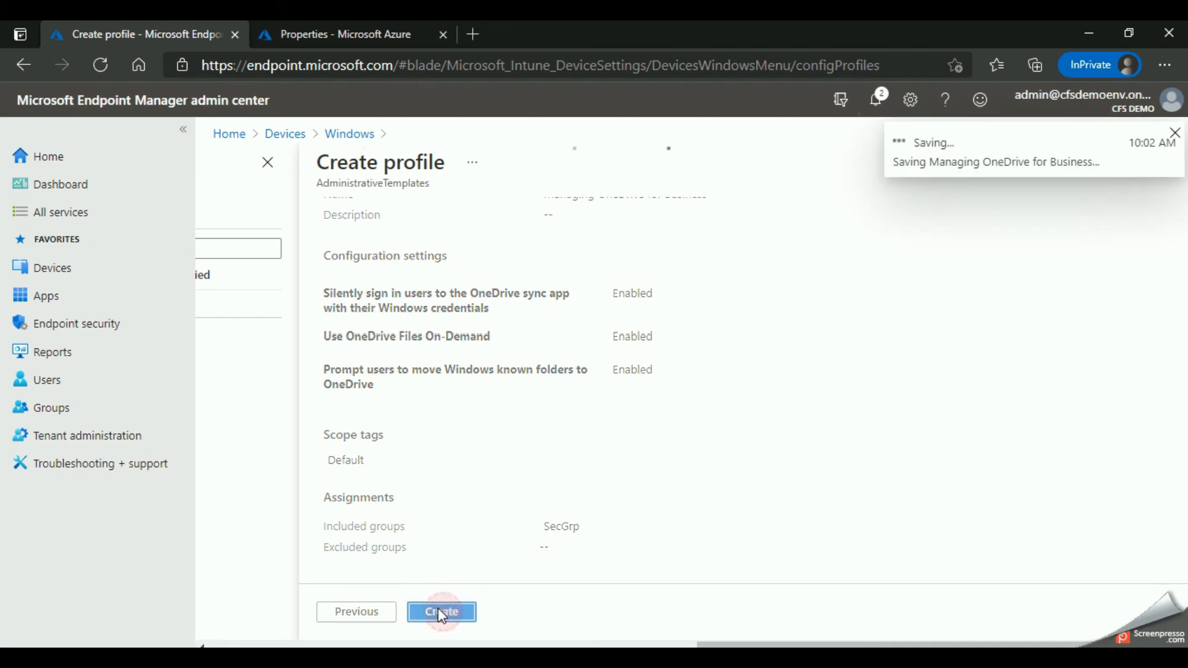